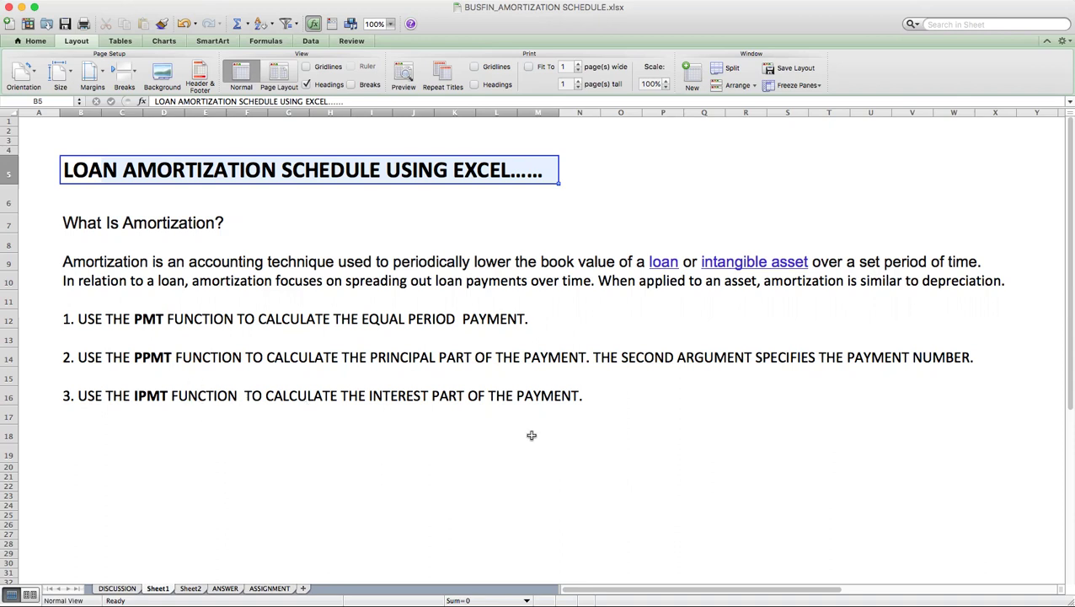
Go to Sheet2 and check the 5% annual rate and 2-year loan term.
left_click(189, 588)
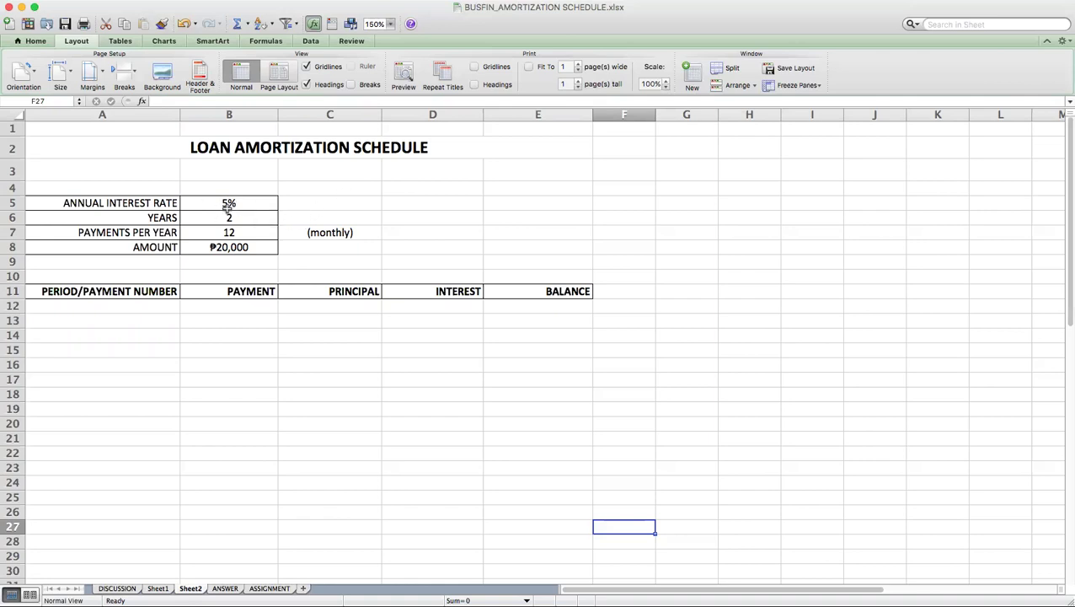
left_click(256, 200)
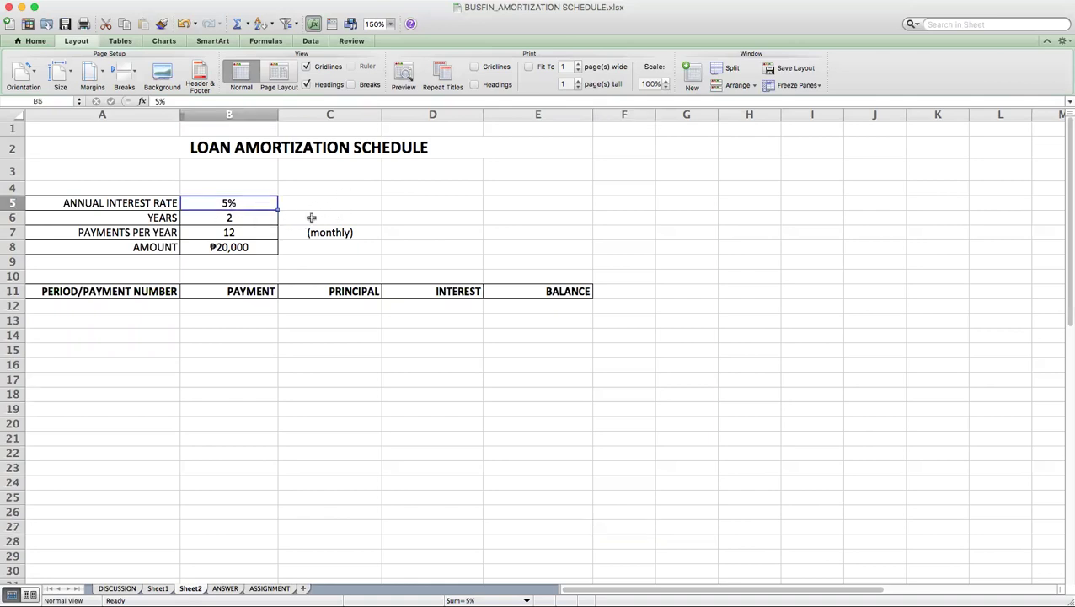
left_click(254, 218)
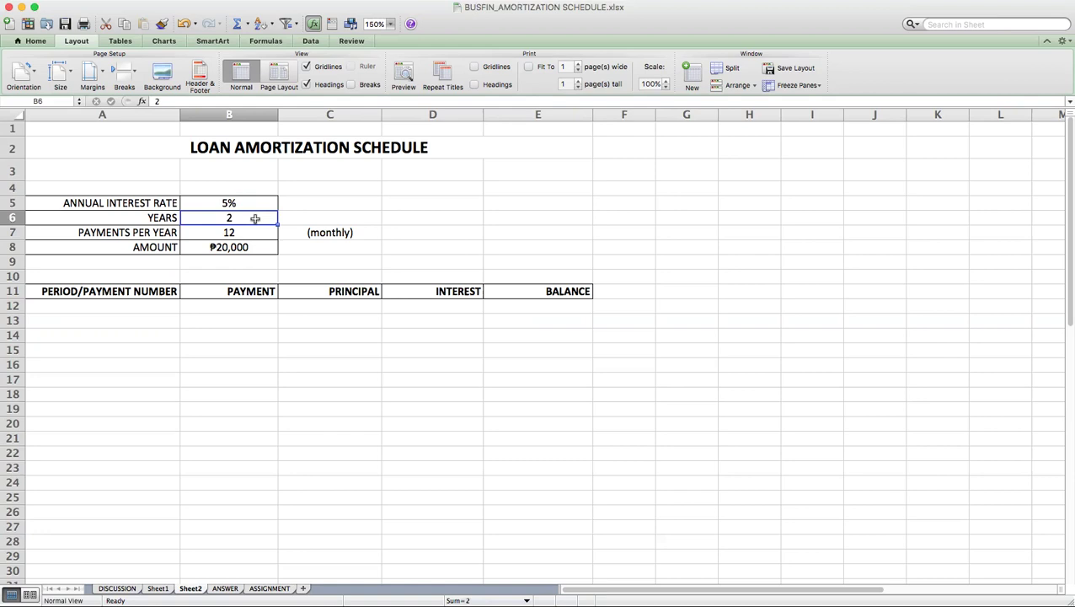
Review the 12 monthly payments per year and the ₱20,000 loan amount.
left_click(253, 235)
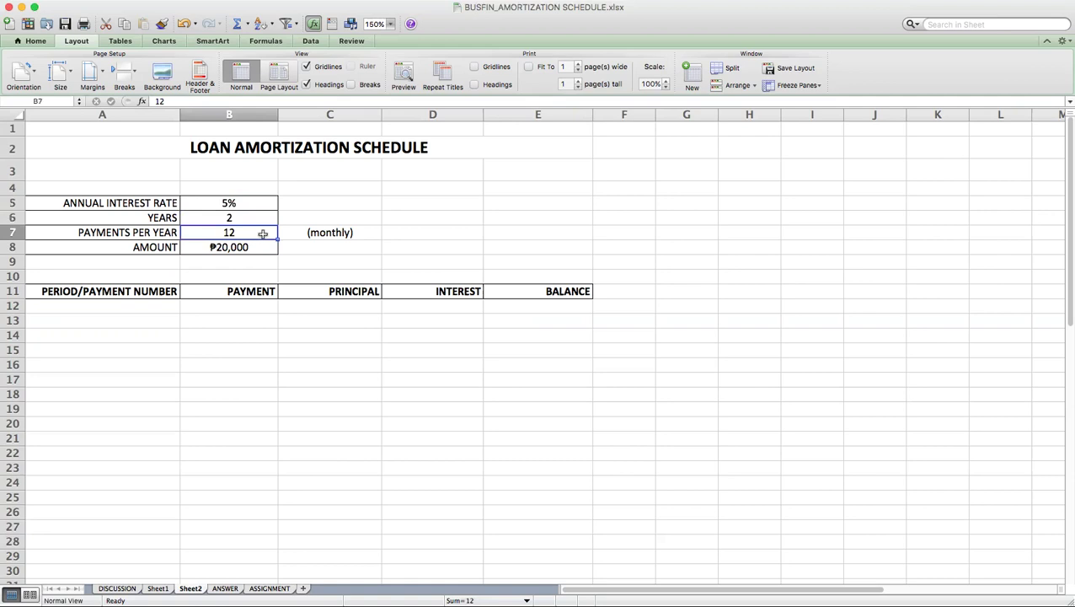
left_click(308, 235)
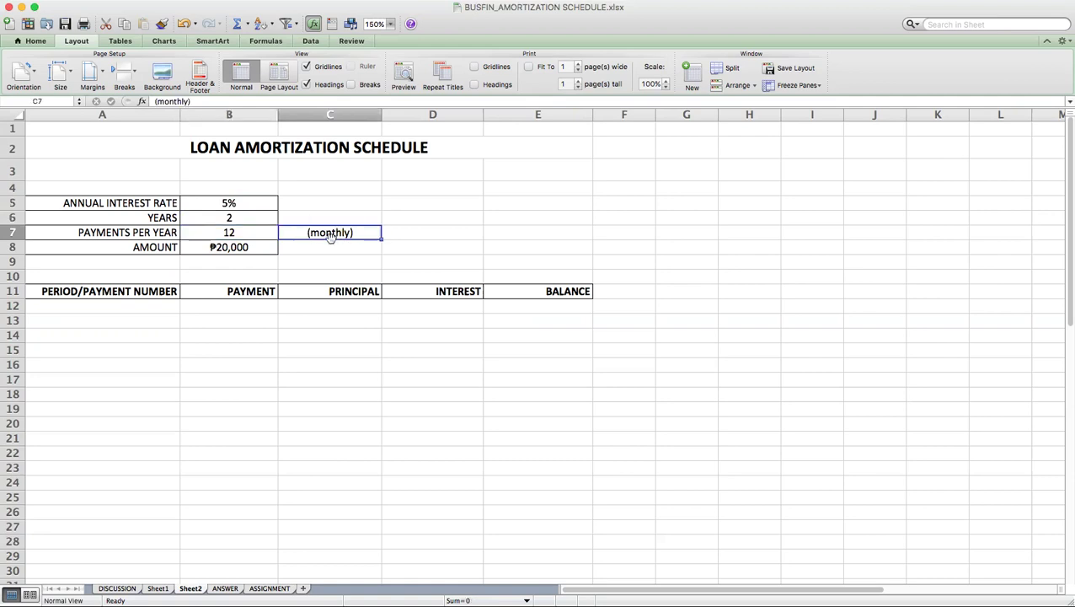
left_click(255, 234)
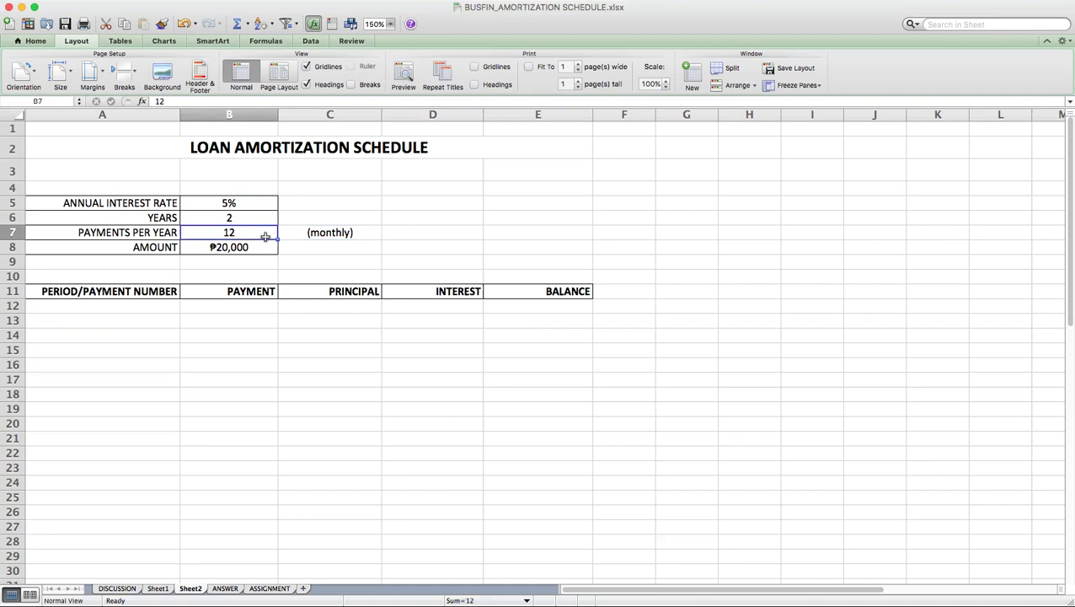
left_click(301, 235)
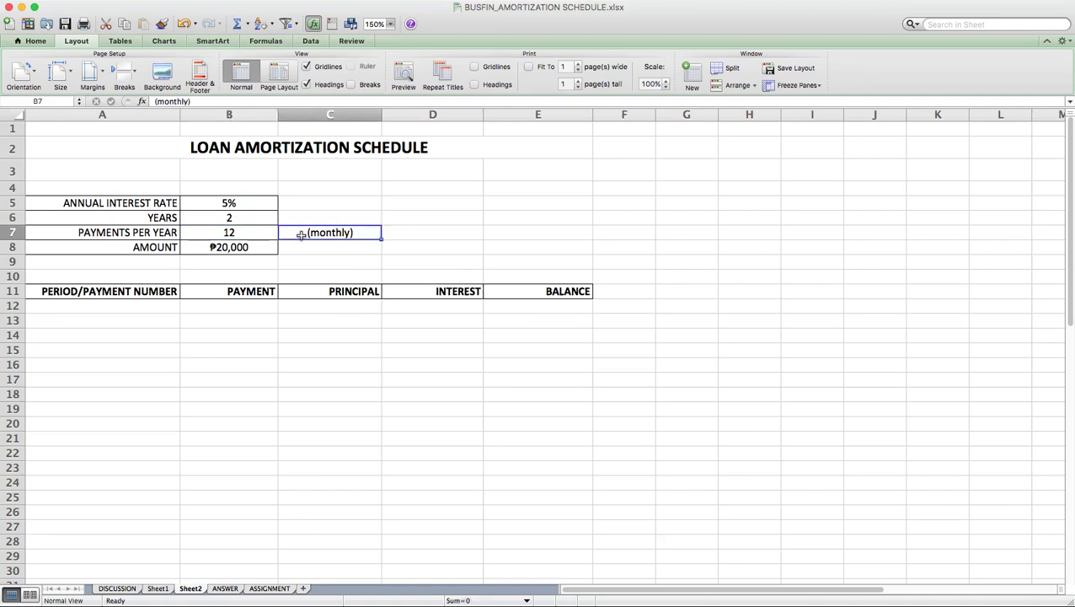
left_click(253, 235)
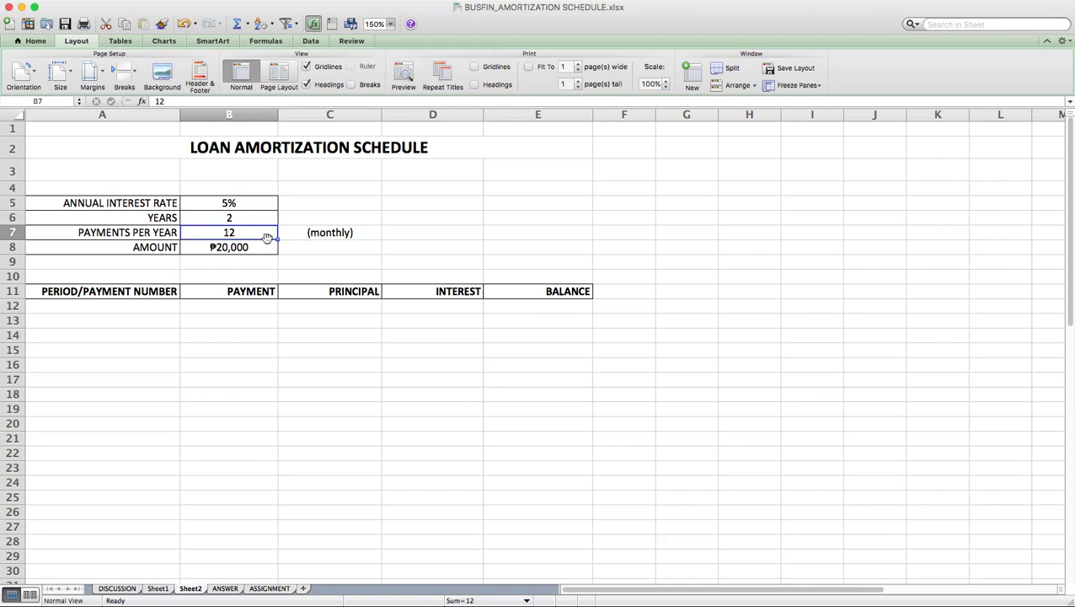
left_click(312, 236)
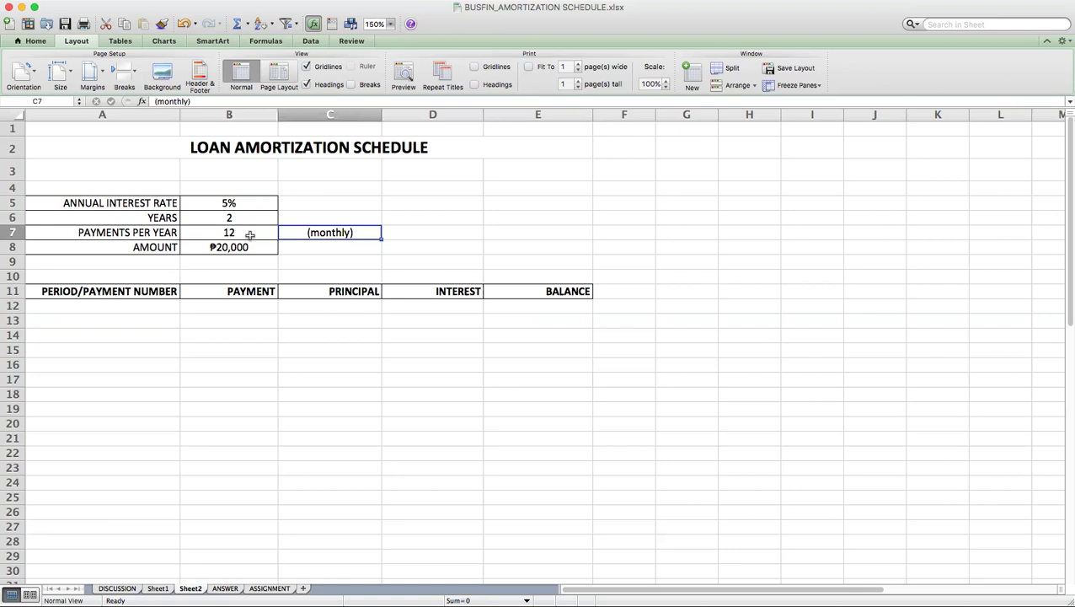
left_click(251, 235)
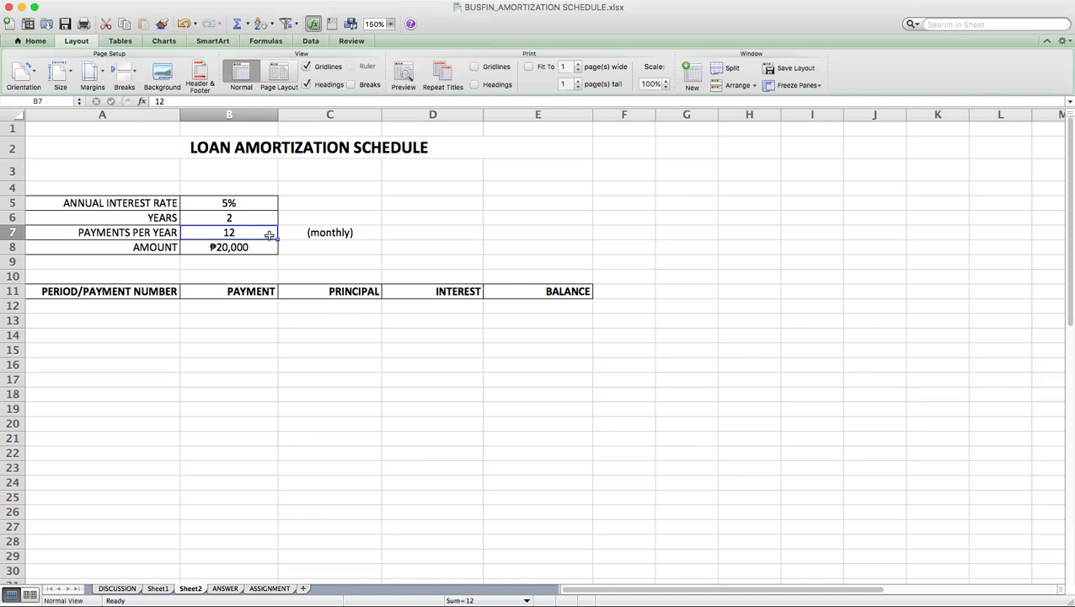
left_click(250, 248)
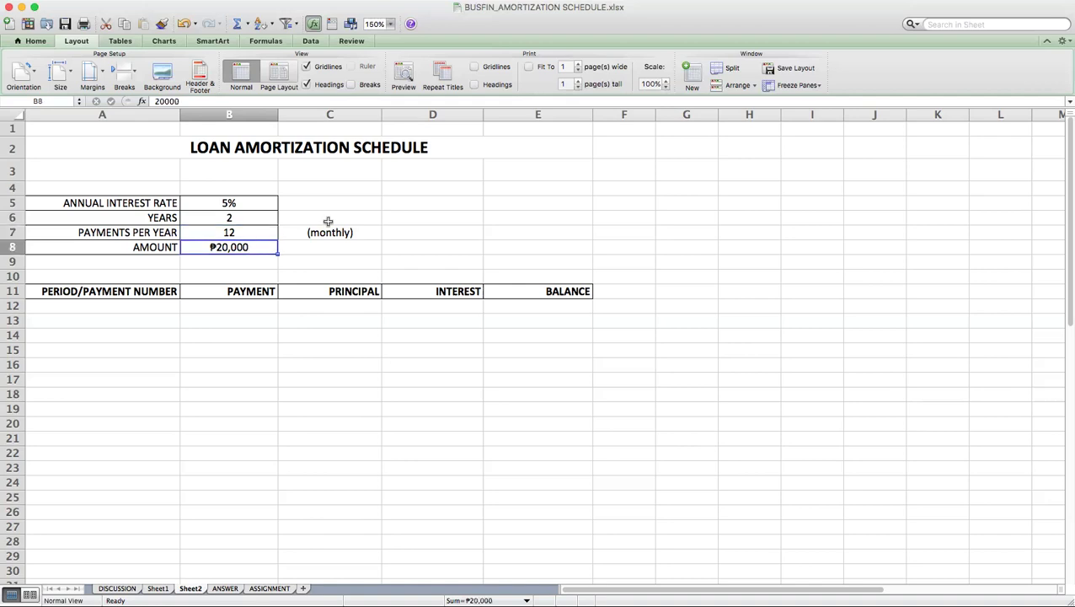
left_click(252, 235)
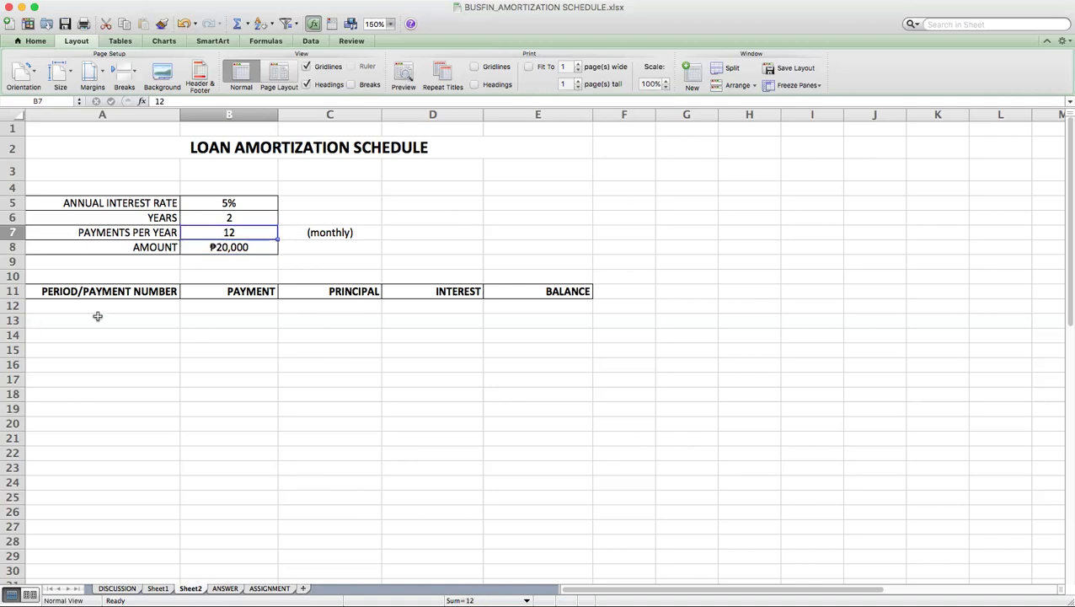
left_click_drag(125, 291, 547, 291)
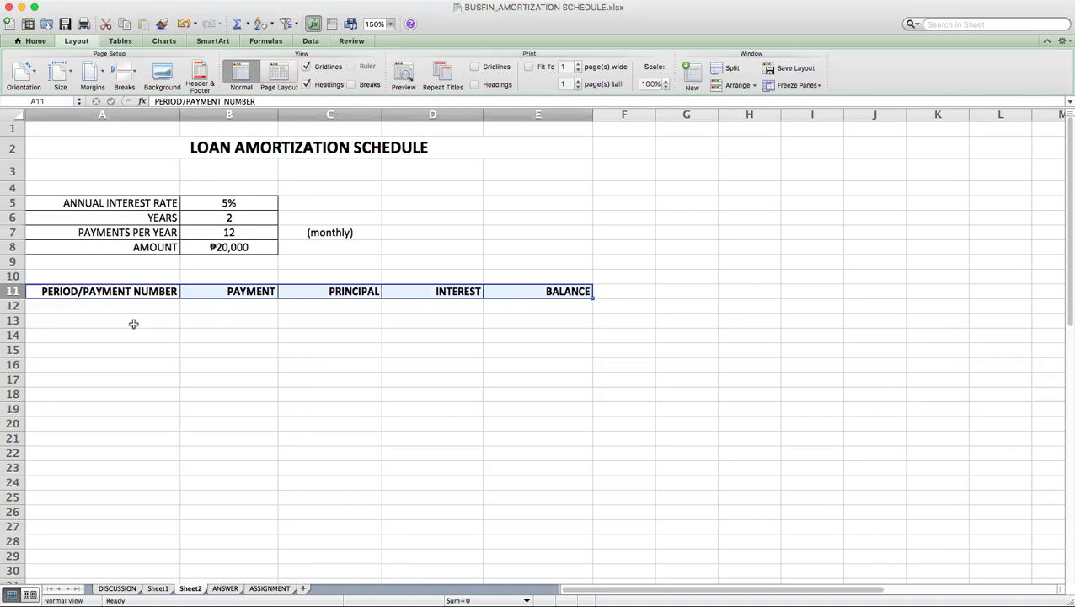
left_click(111, 310)
left_click(104, 290)
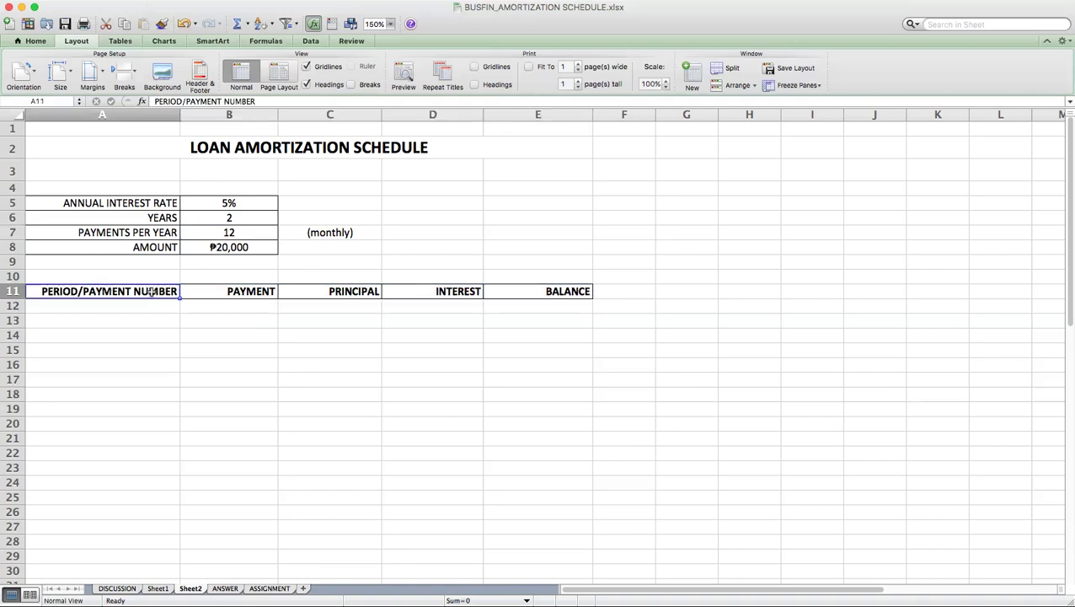
left_click(242, 291)
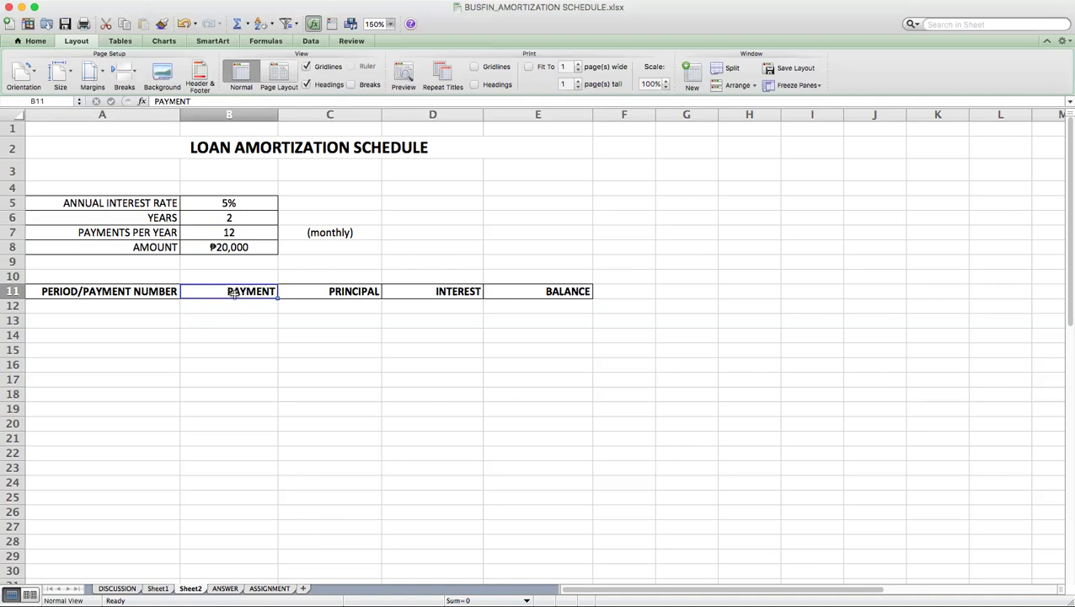
left_click(344, 293)
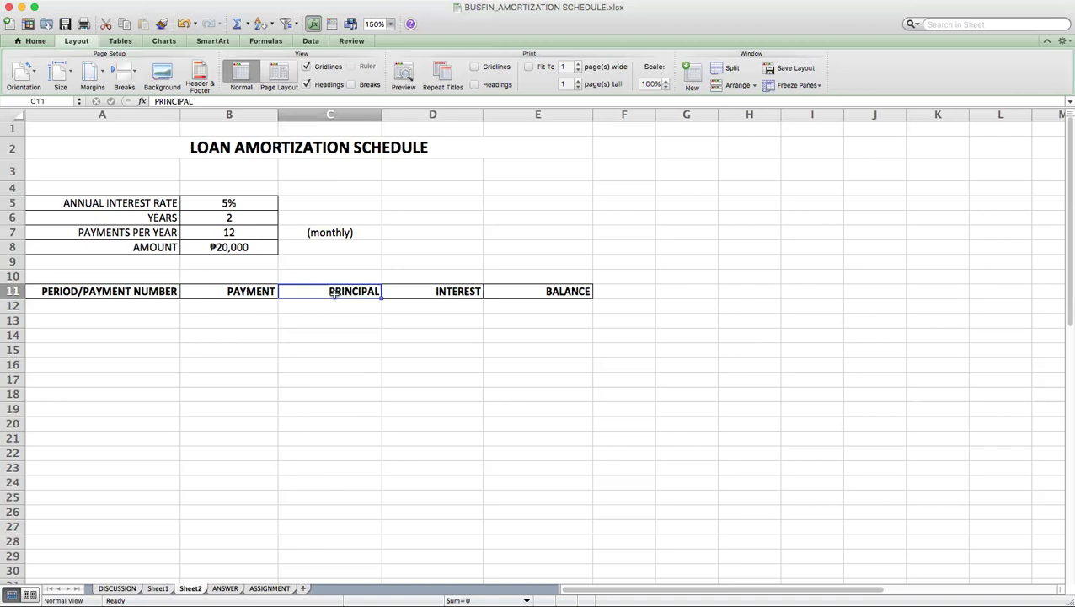
left_click(413, 291)
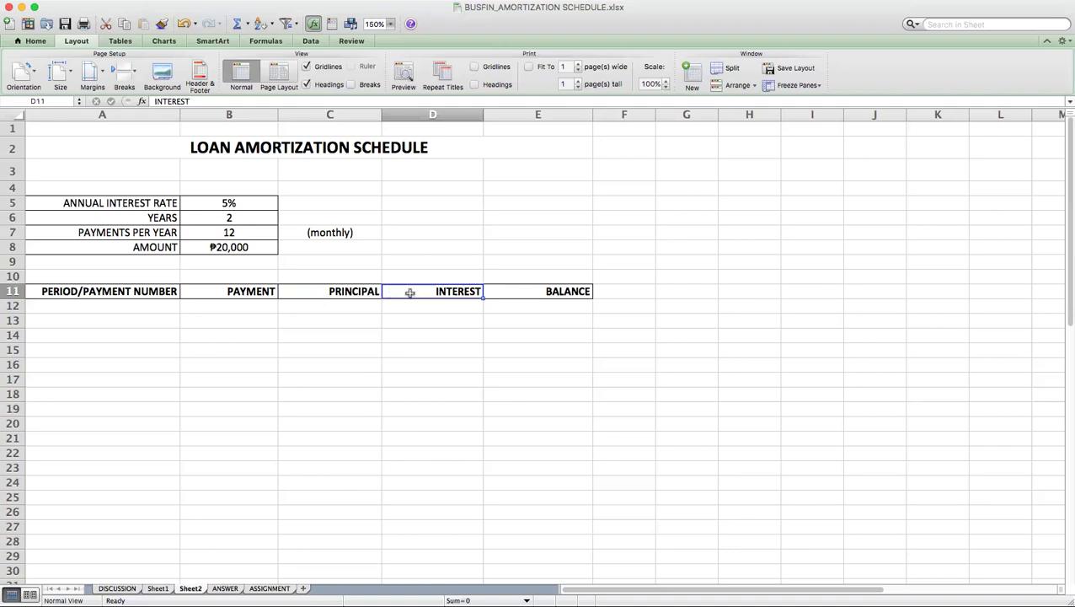
left_click(509, 290)
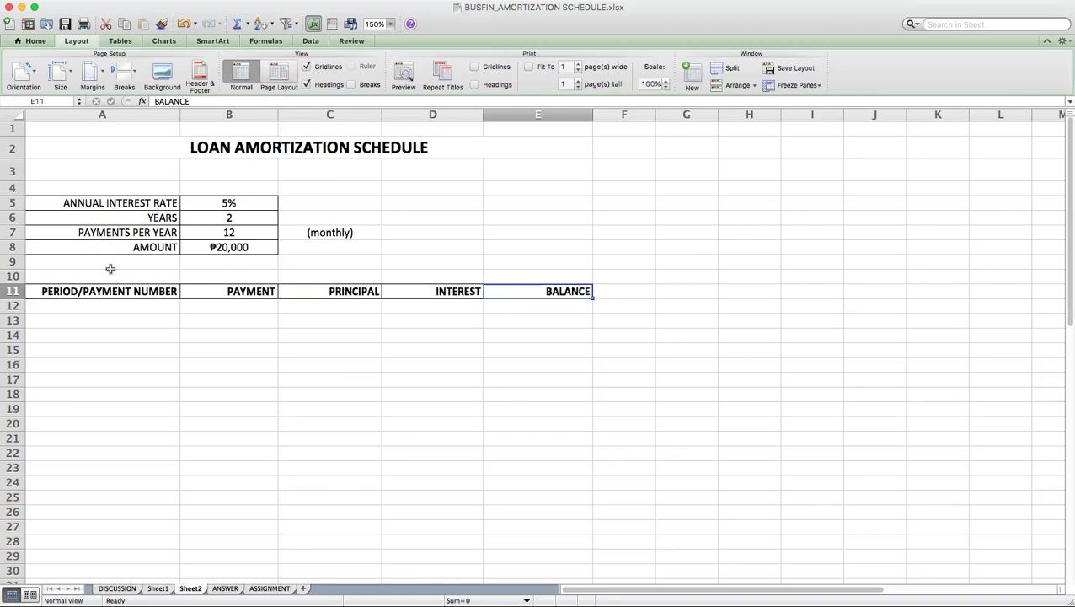
left_click(128, 308)
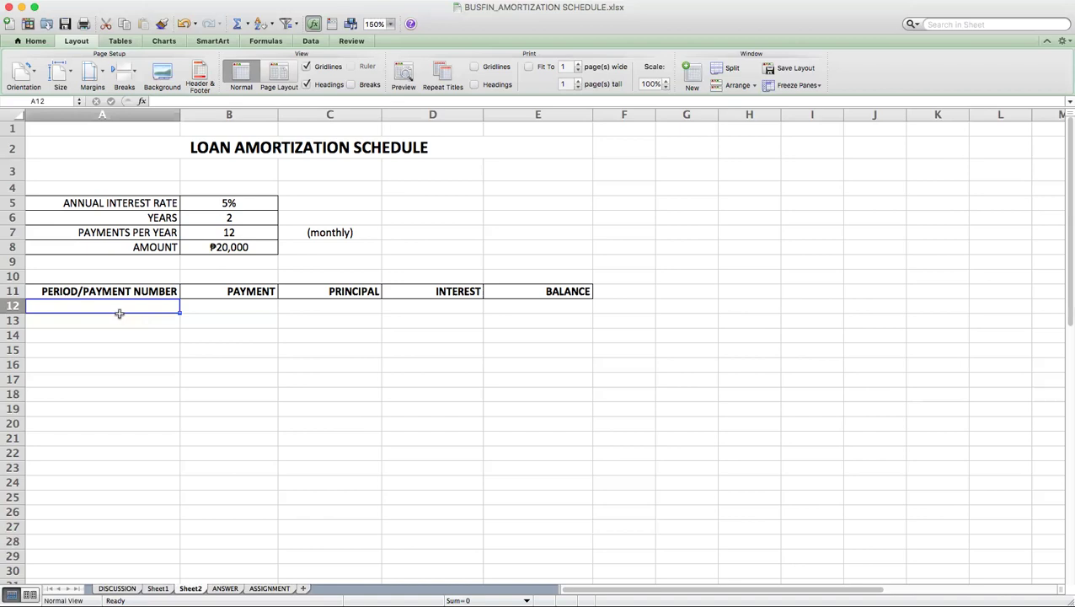
Enter 1 and 2 in A12:A13 and fill the period numbers down to 24 in A35.
left_click(243, 221)
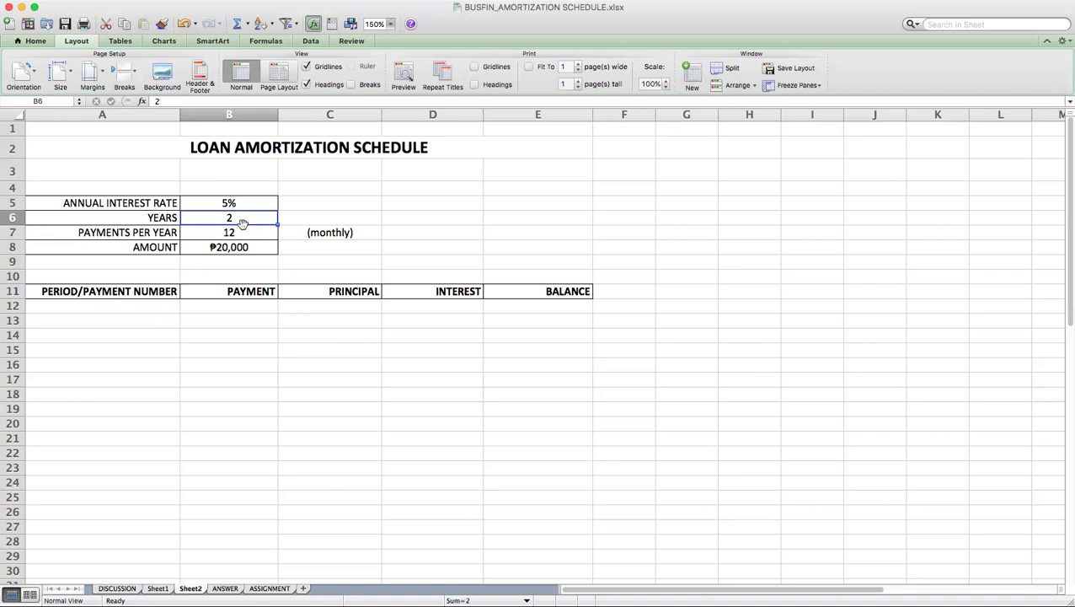
left_click(142, 305)
type("1")
key("Return")
type("2")
key("Return")
left_click(153, 305)
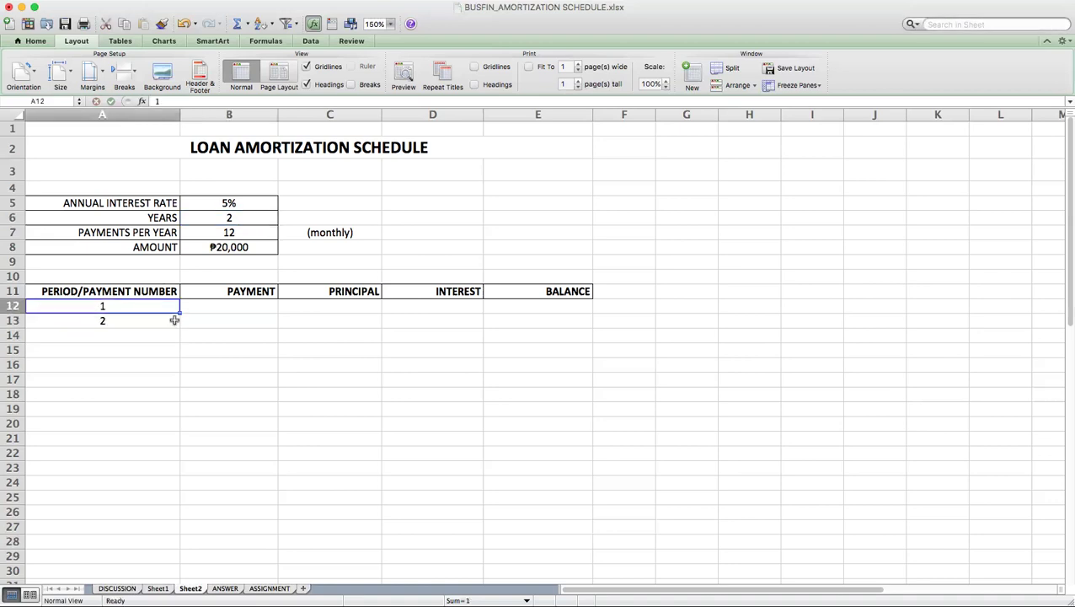
left_click_drag(166, 305, 173, 535)
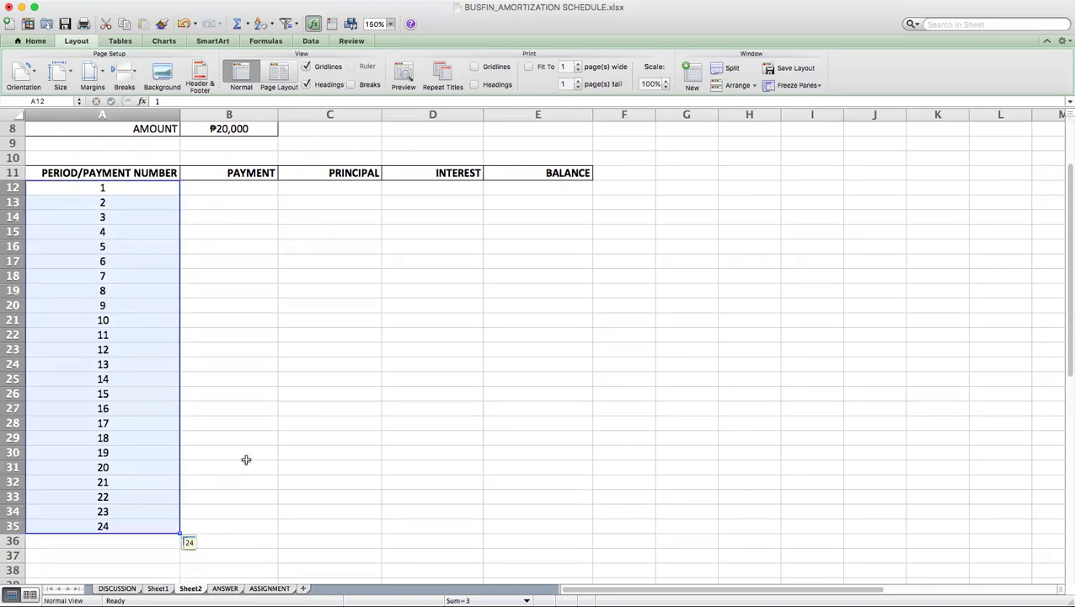
Deselect the period numbers and scroll back up to the first payment cell B12.
scroll(262, 438, "up", 3)
left_click(253, 393)
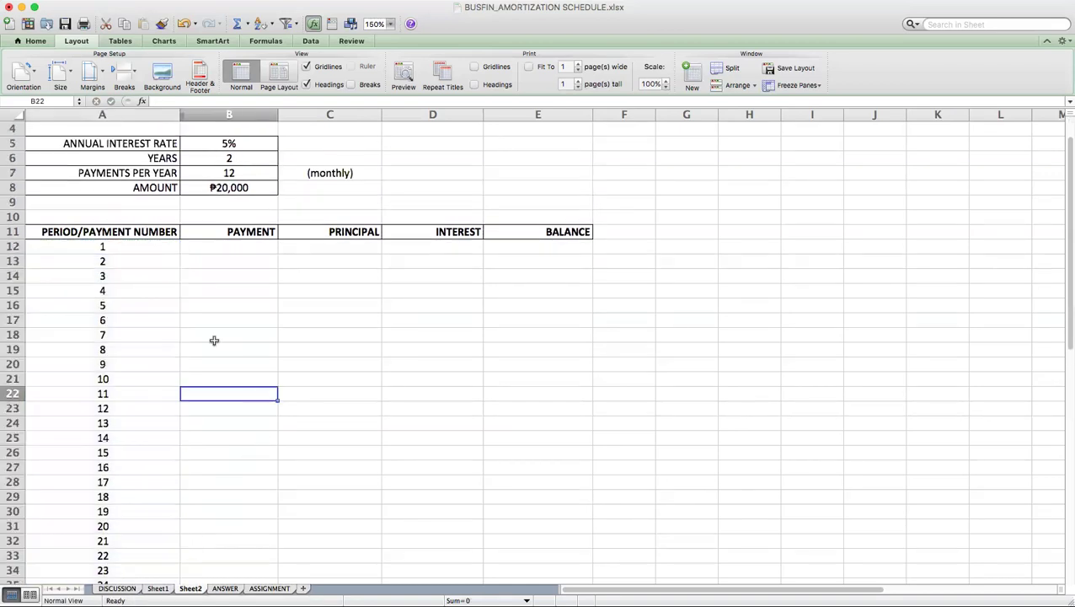
scroll(173, 408, "down", 2)
scroll(202, 410, "up", 1)
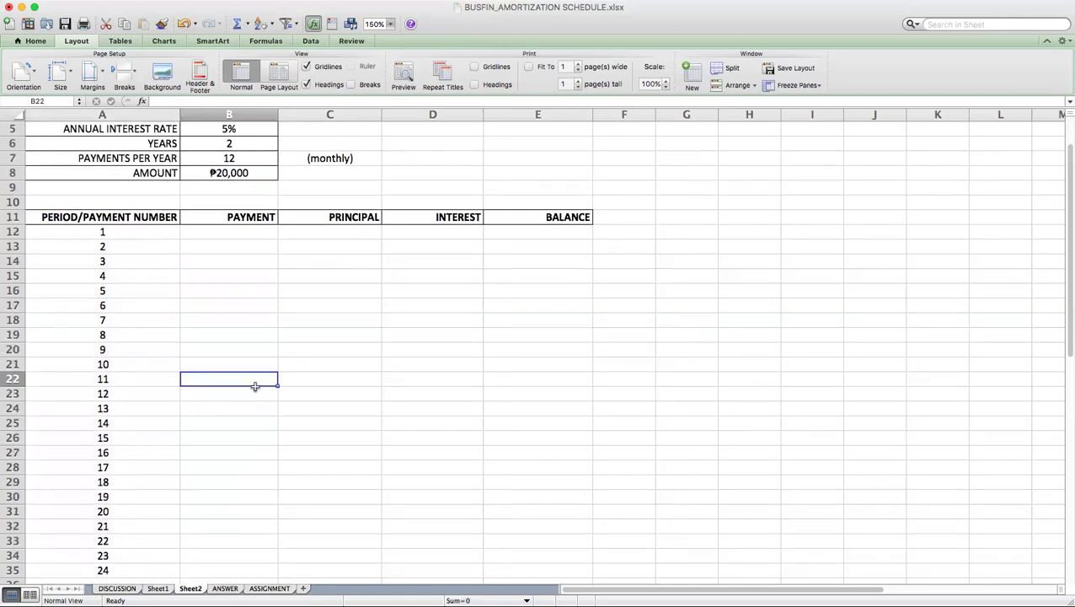
scroll(299, 331, "up", 2)
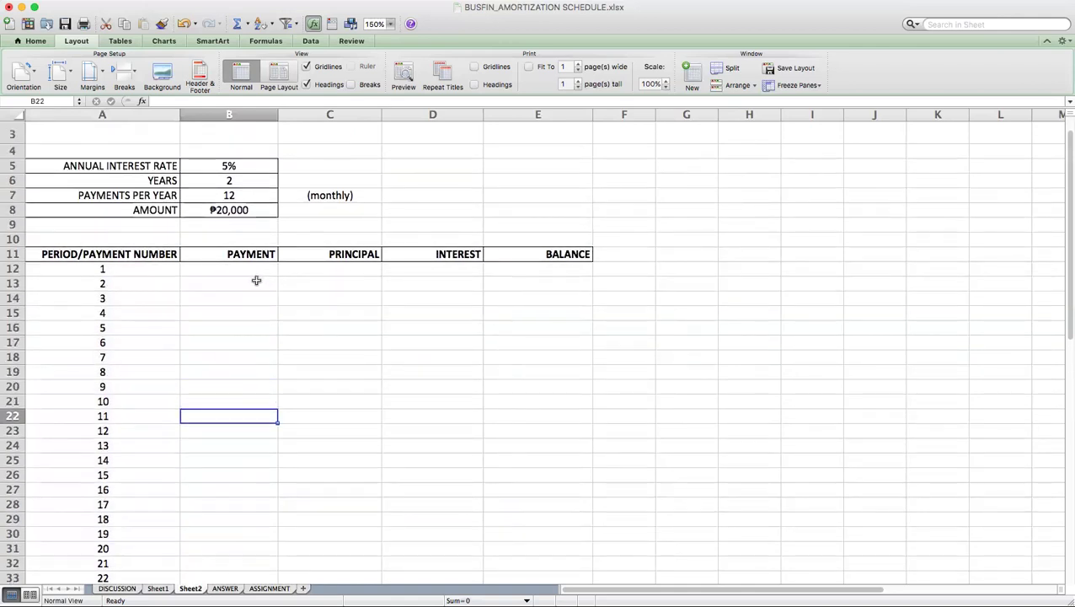
scroll(256, 280, "up", 1)
left_click(241, 295)
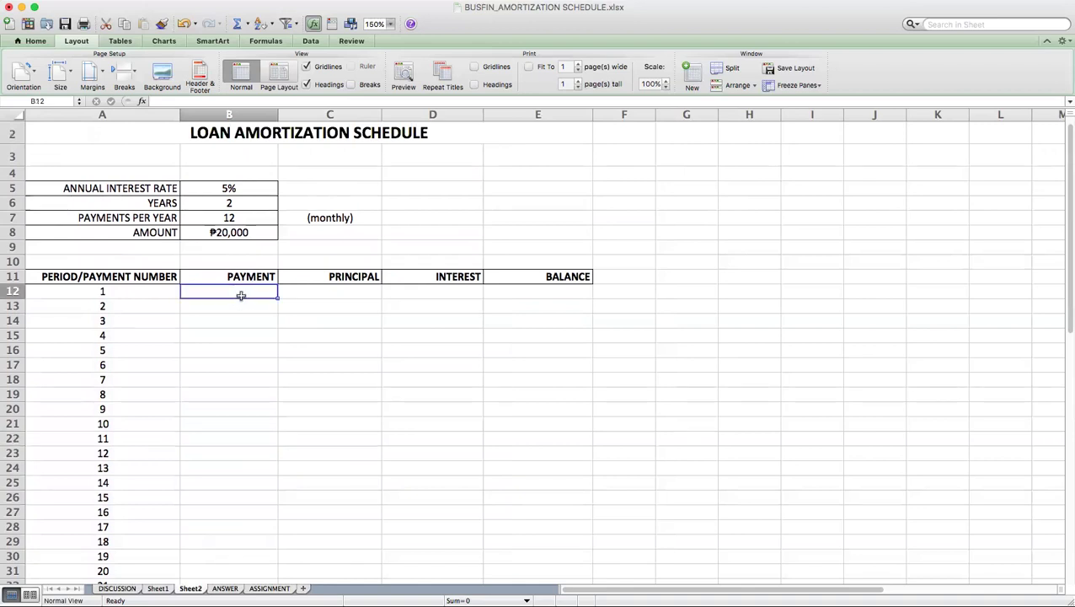
Enter =PMT(.05/12,2*12,20000) in B12, giving a -₱877.43 monthly payment.
type("=")
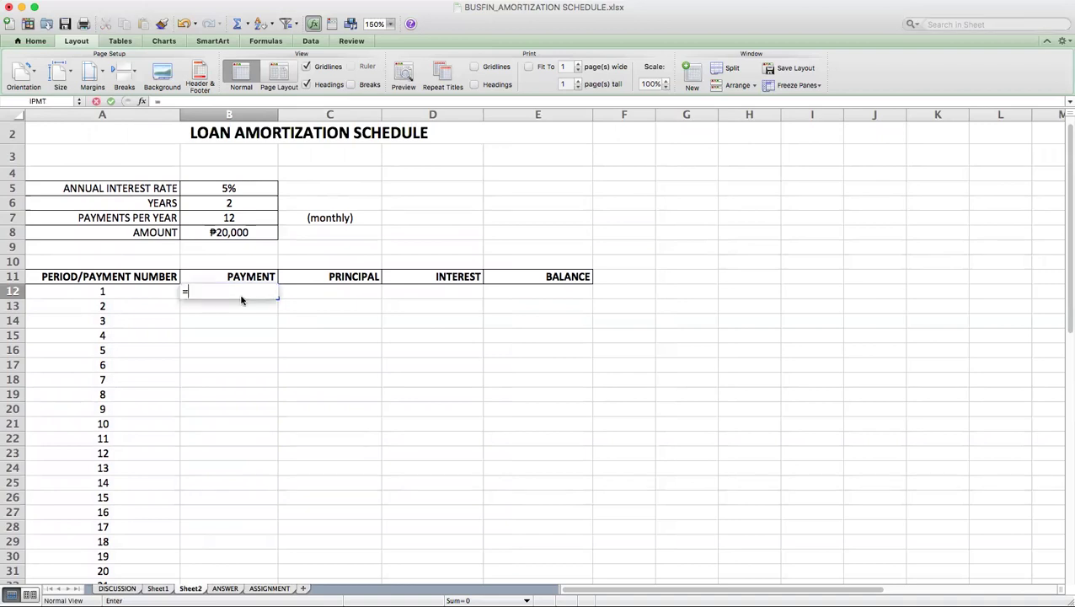
type("PMT")
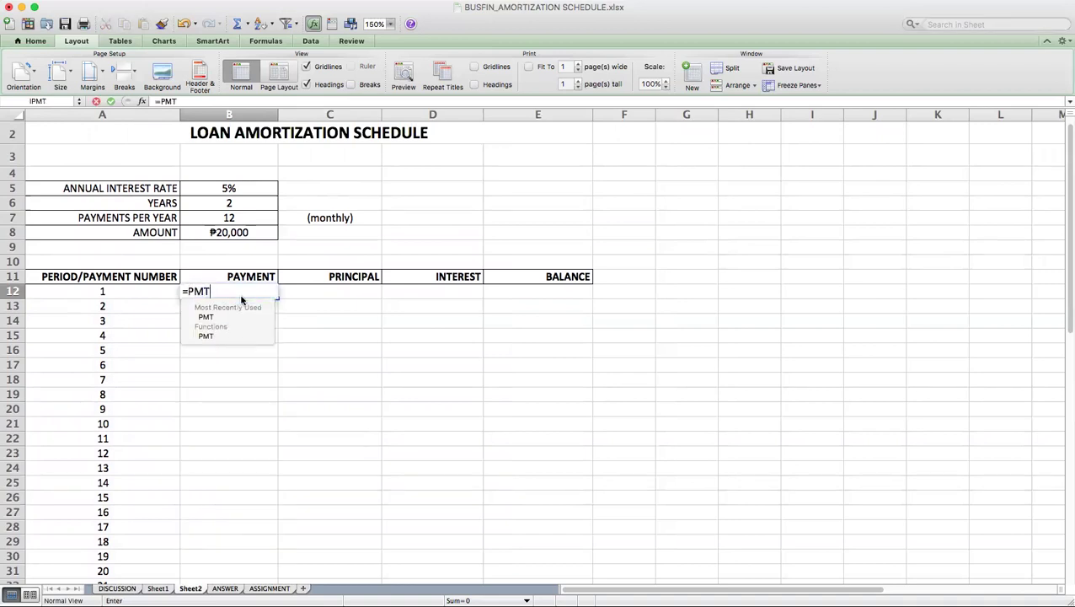
type("(.05")
left_click(234, 314)
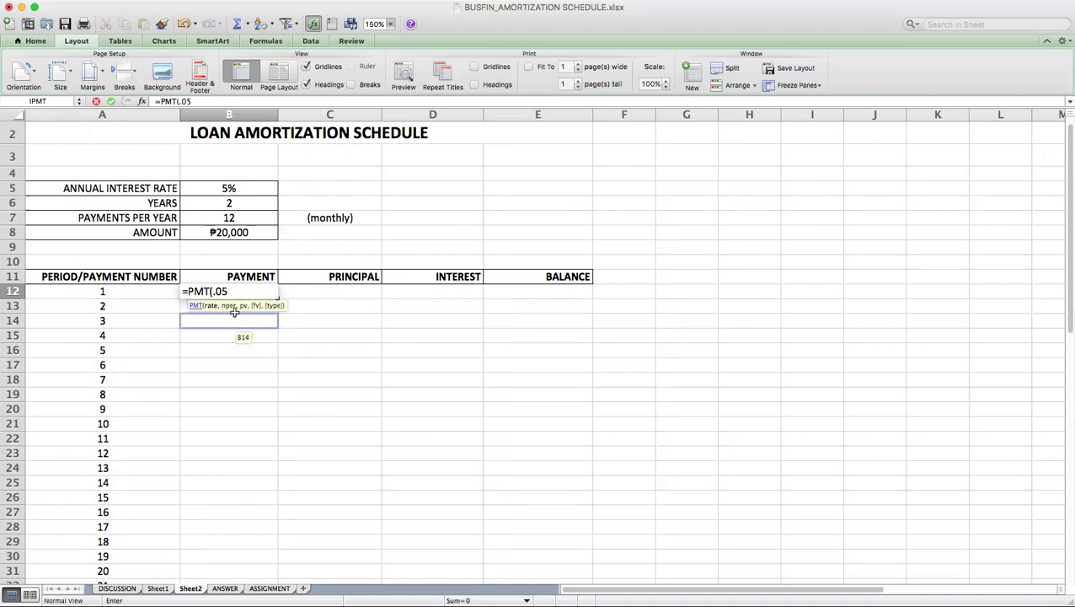
type("/12")
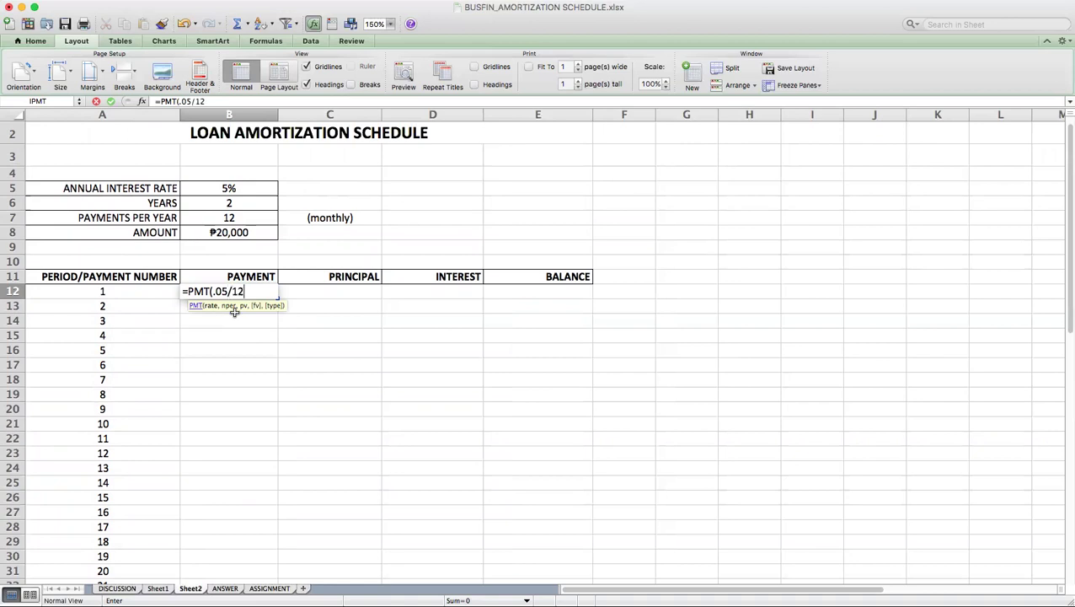
type(",2*12,2000")
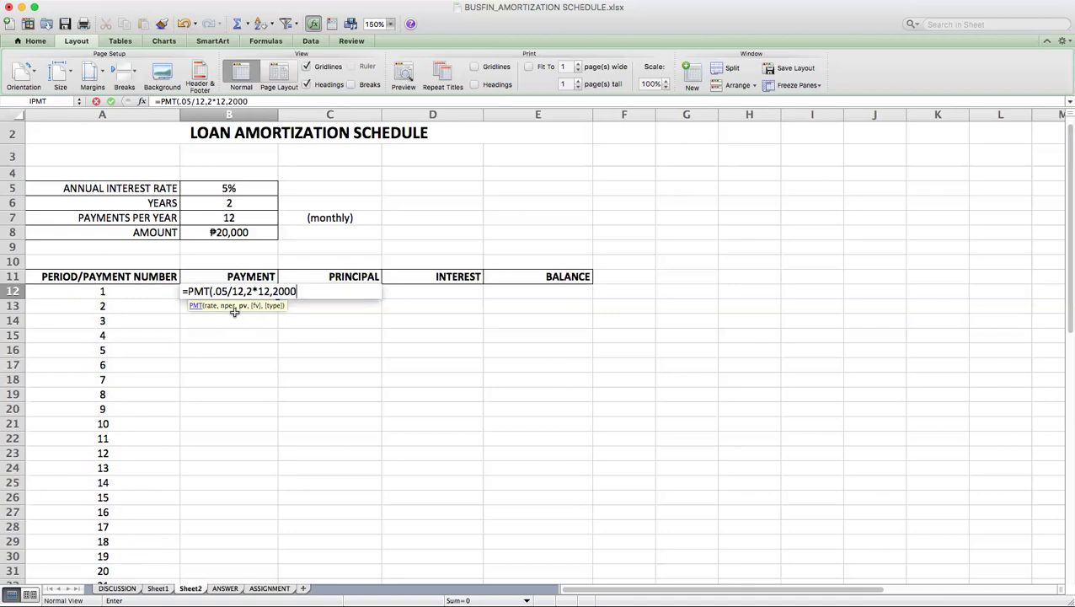
type("0)")
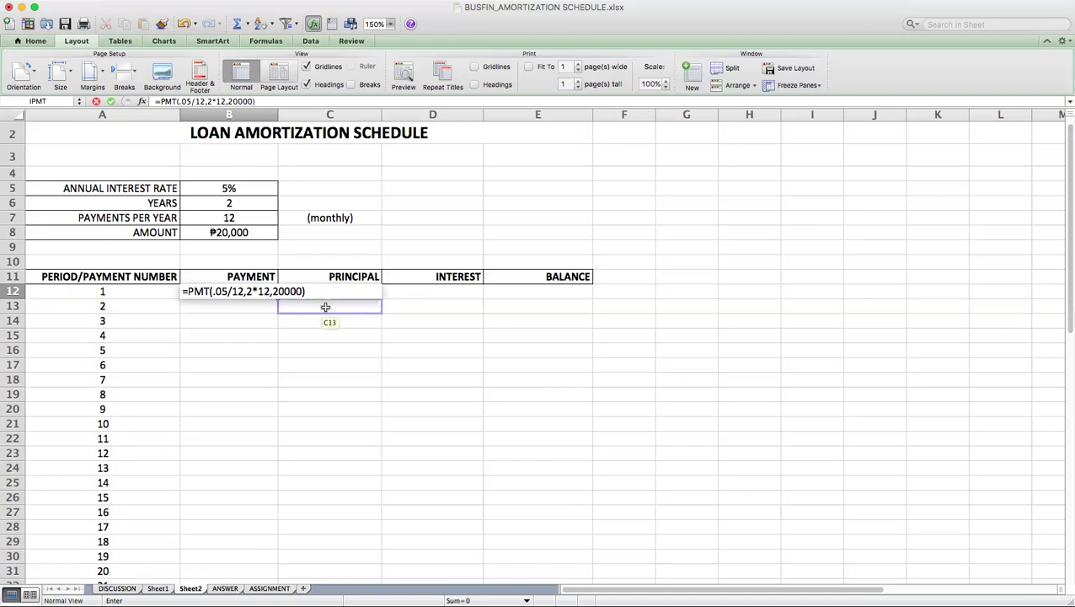
key("Return")
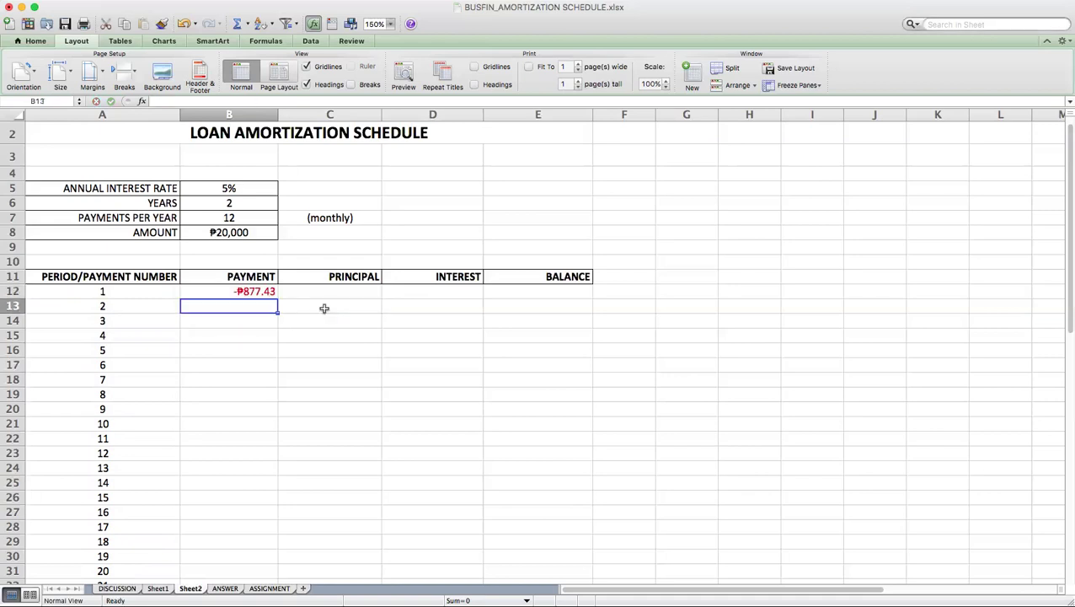
left_click(245, 291)
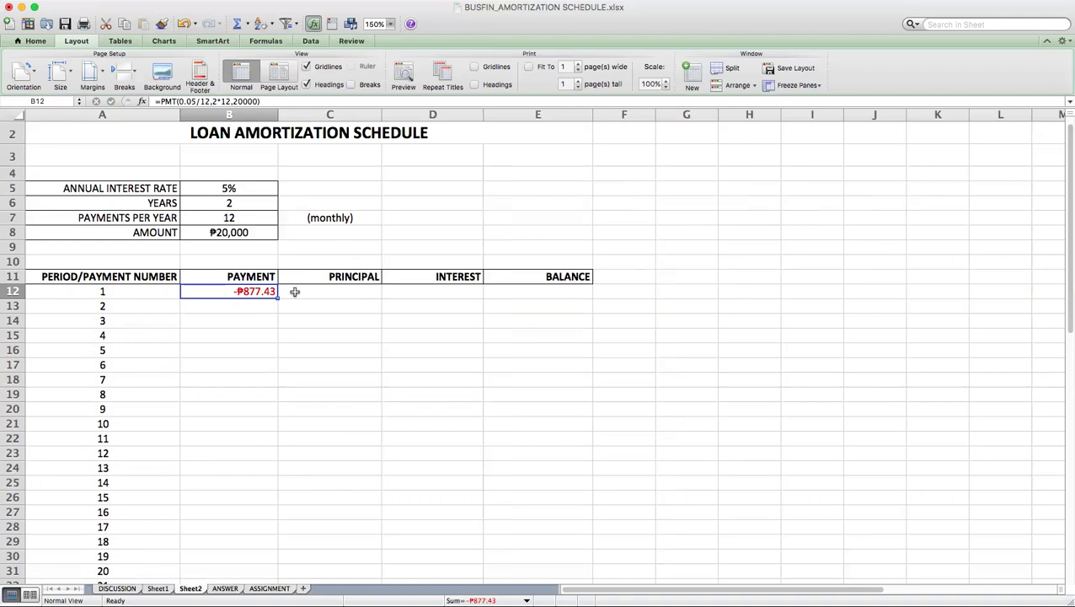
left_click(323, 292)
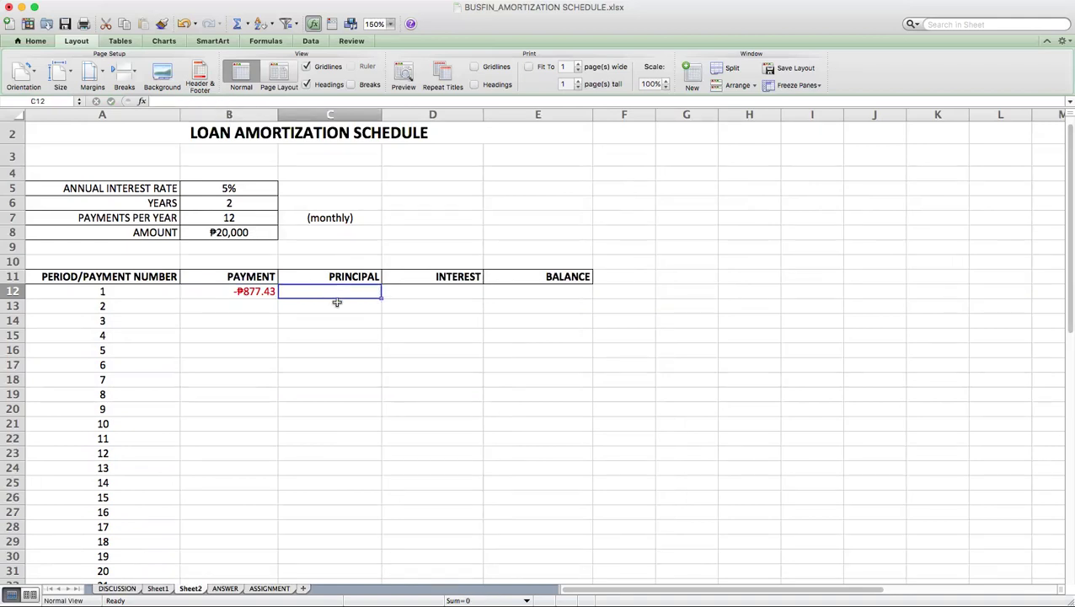
Enter =PPMT(.05/12,A12,2*12,20000) in C12 for a -₱794.09 principal, then compare it with B12.
type("=")
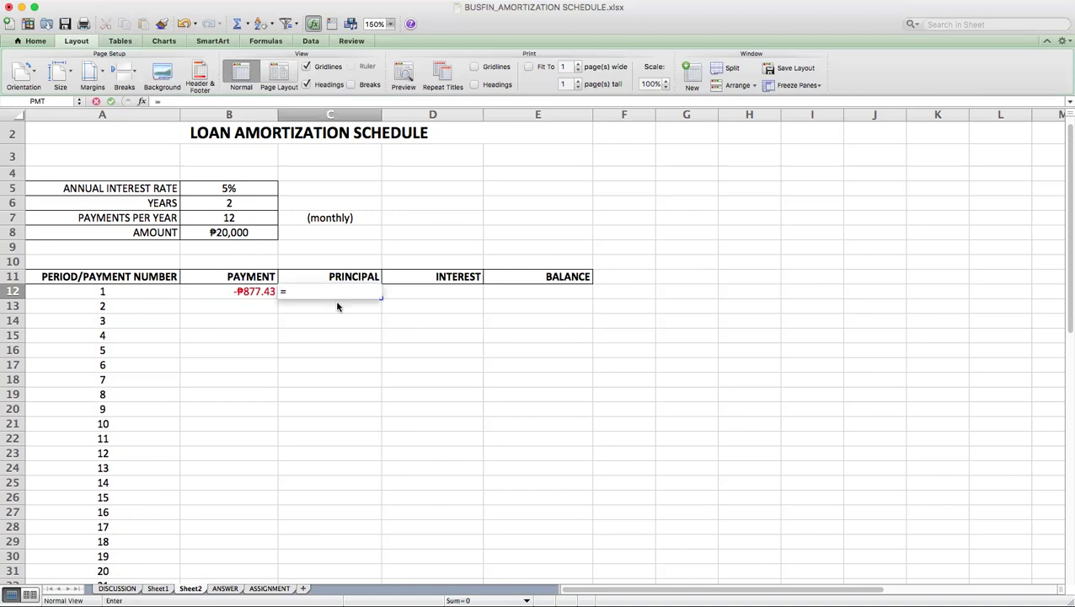
type("PPMT")
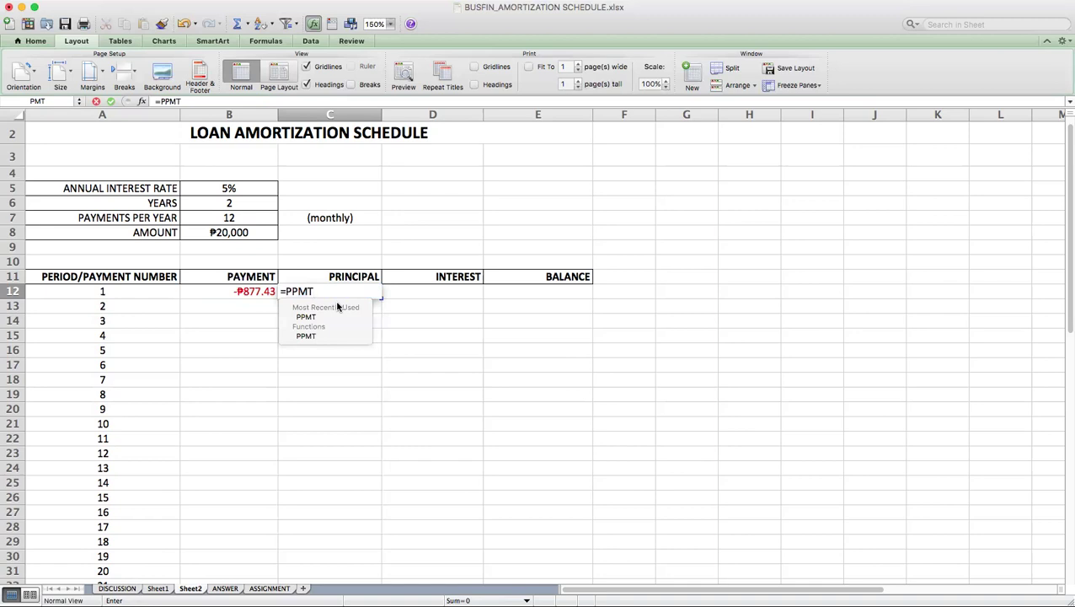
type("(")
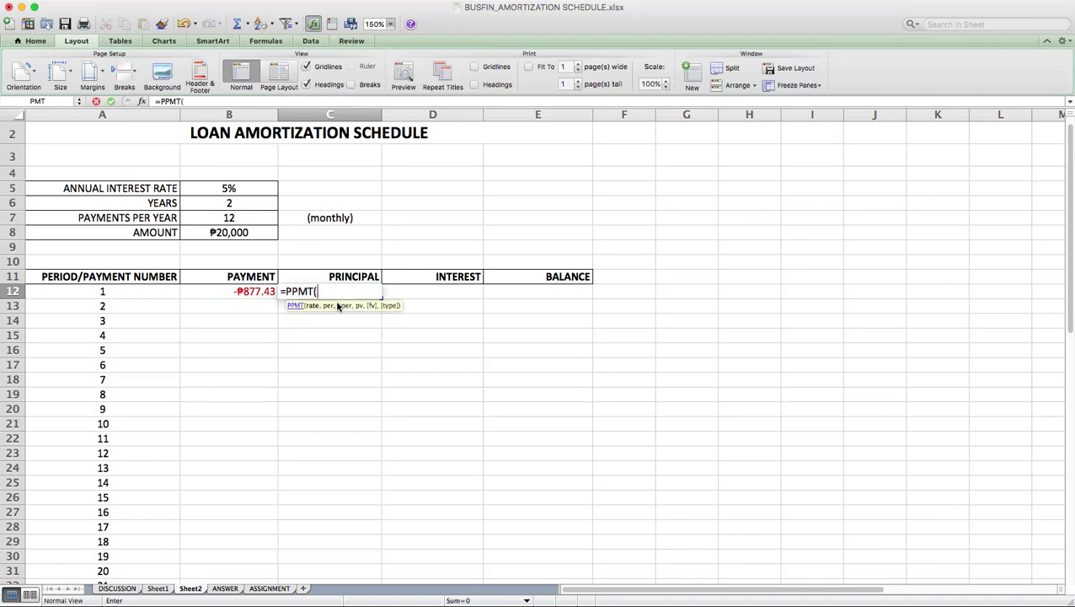
type(".05/12,")
left_click(160, 291)
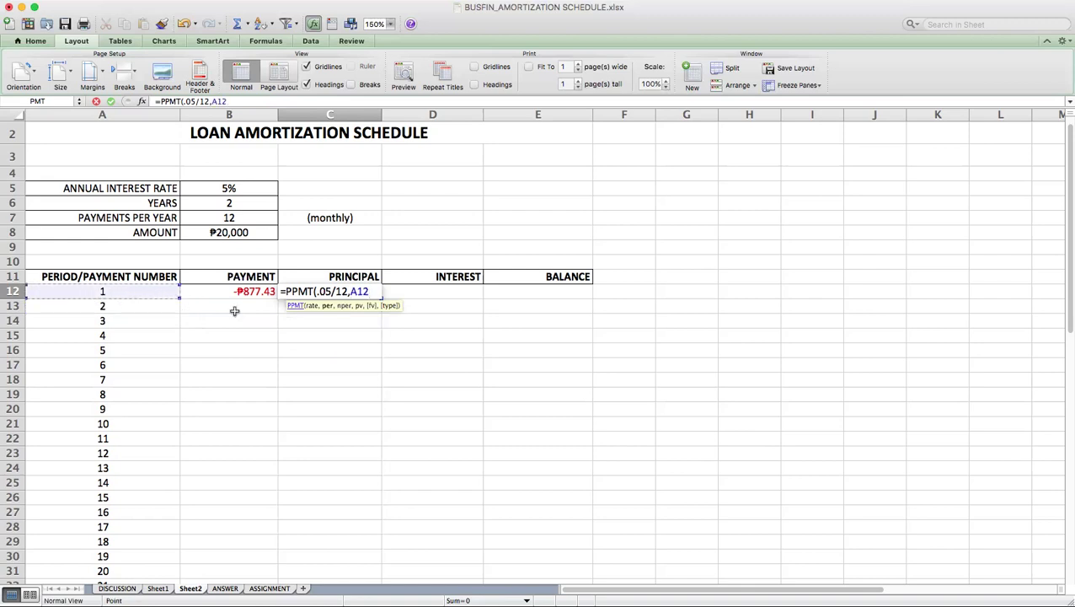
type(",")
type("2*")
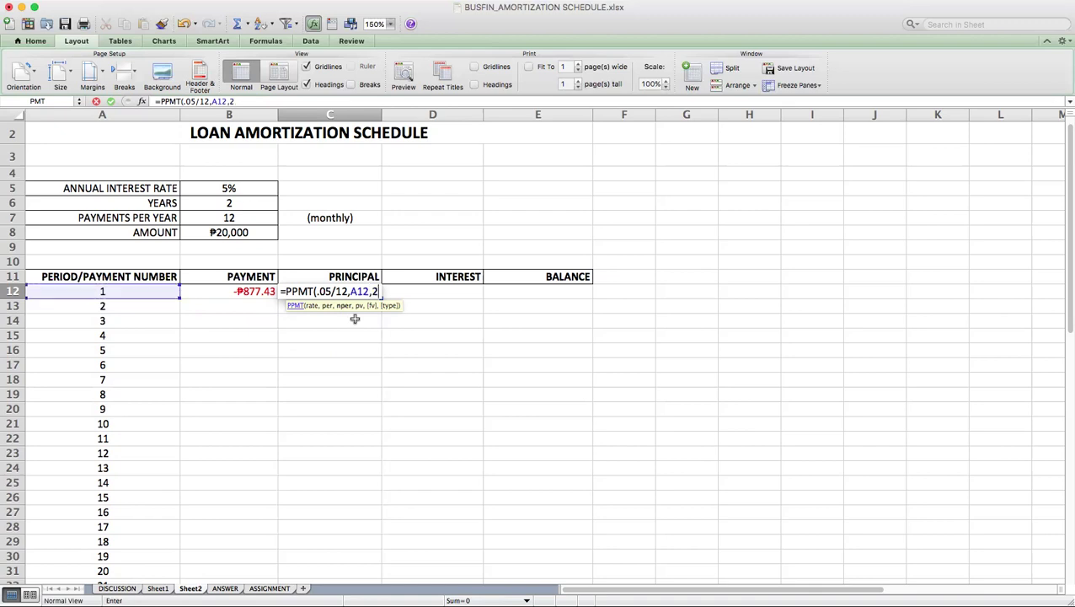
type("12")
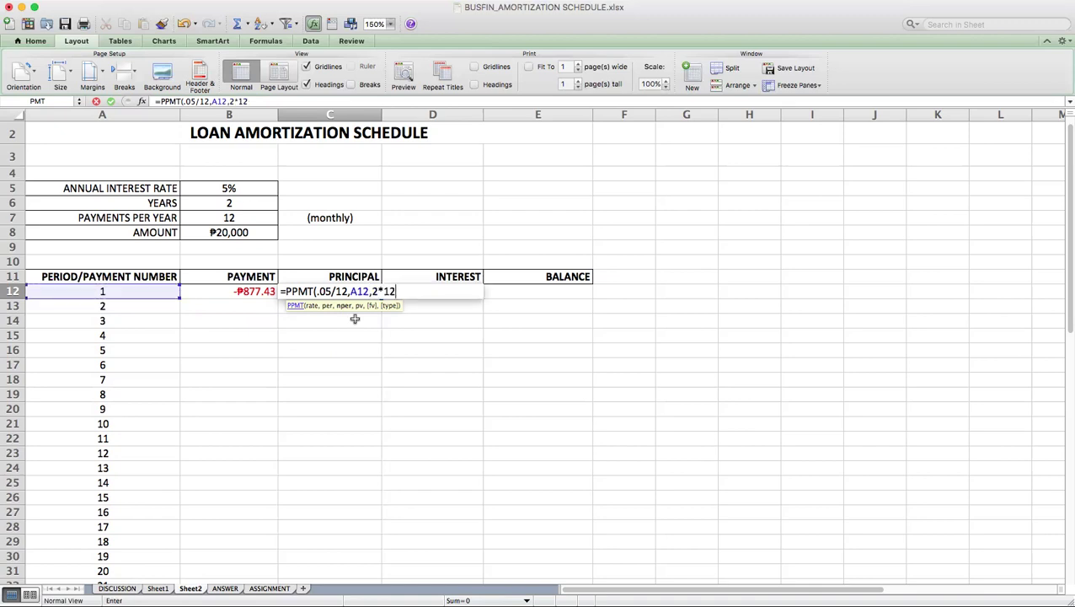
type(",20000)")
key("Return")
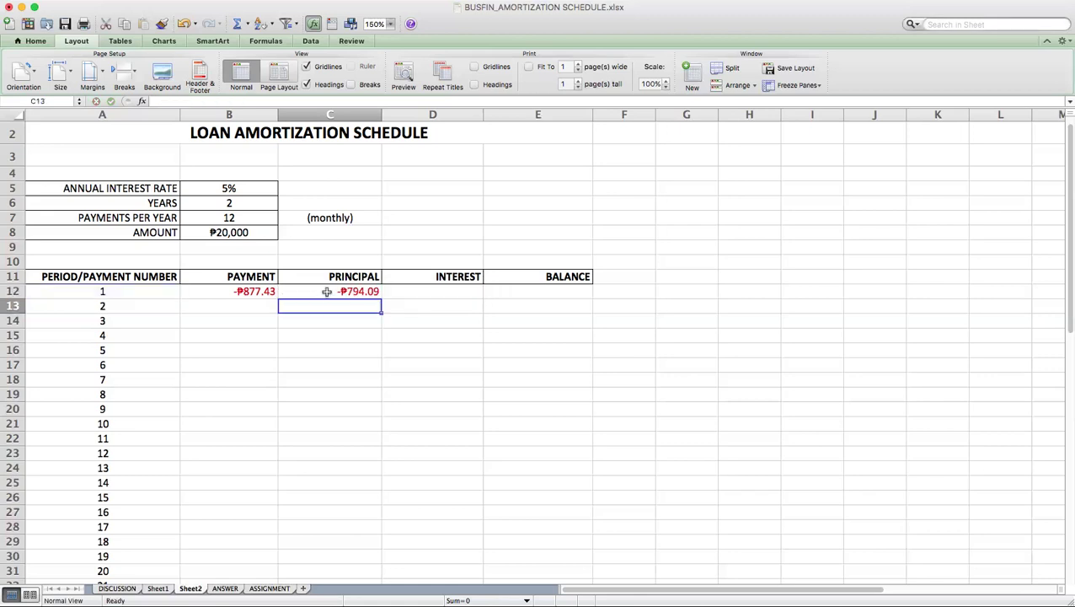
left_click(326, 290)
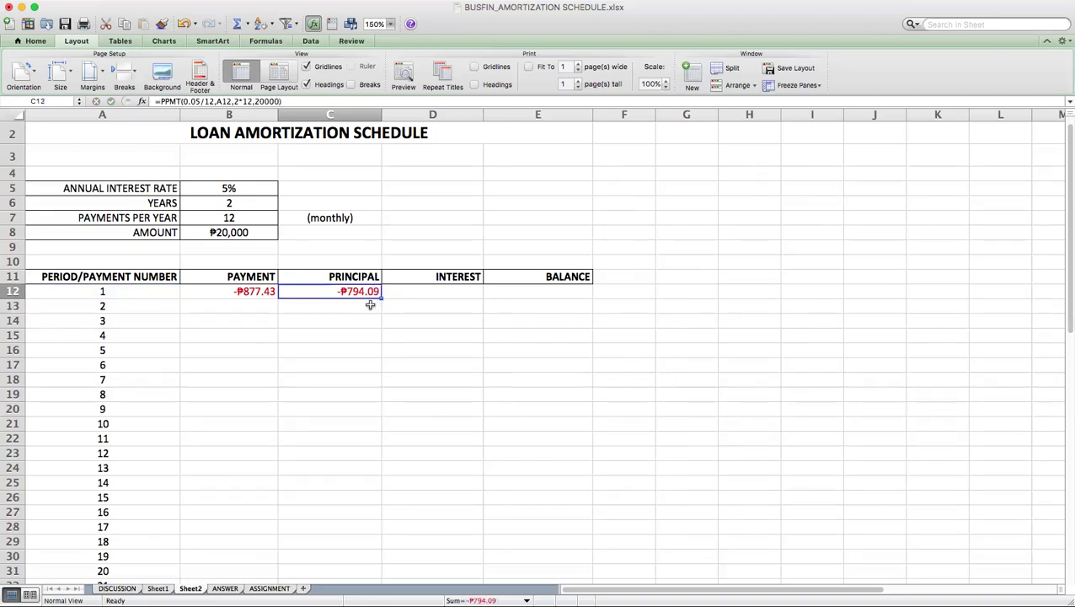
left_click(242, 290)
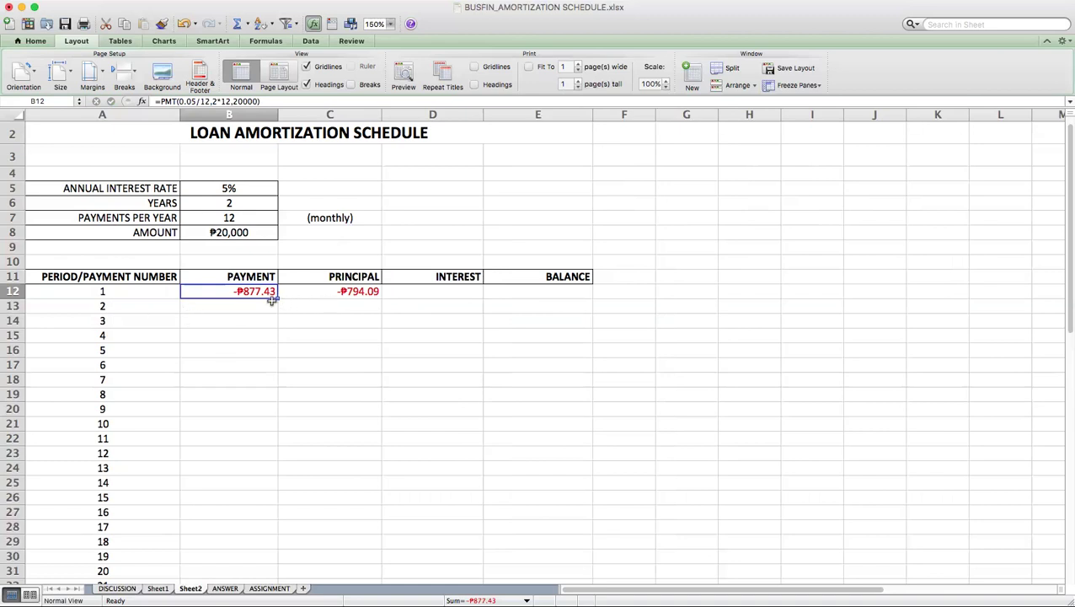
Enter =IPMT(.05/12,A12,2*12,20000) in D12, giving -₱83.33 interest for period 1.
left_click(417, 295)
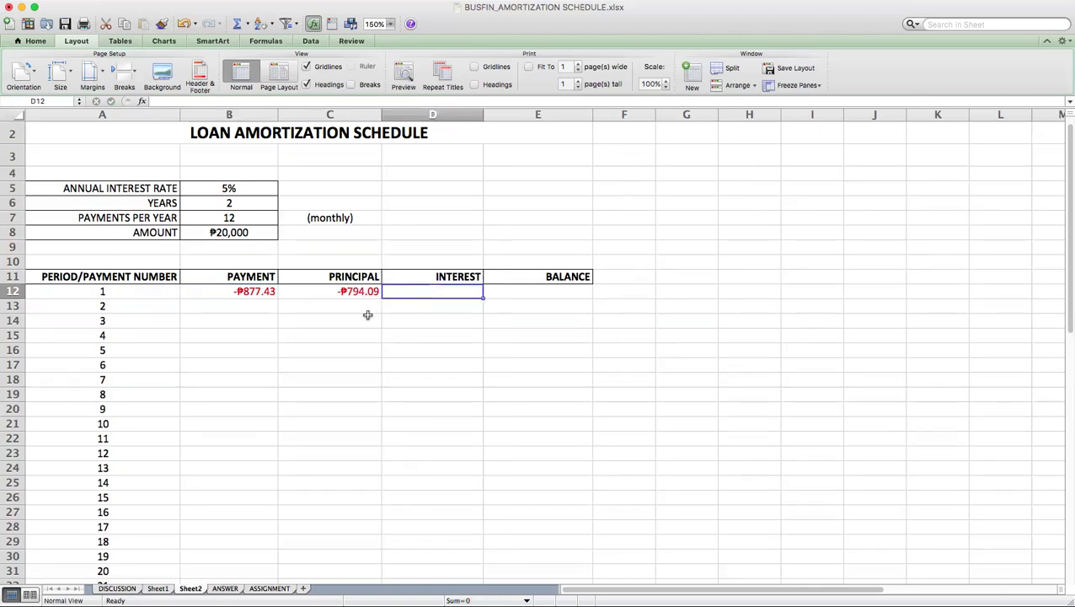
type("=")
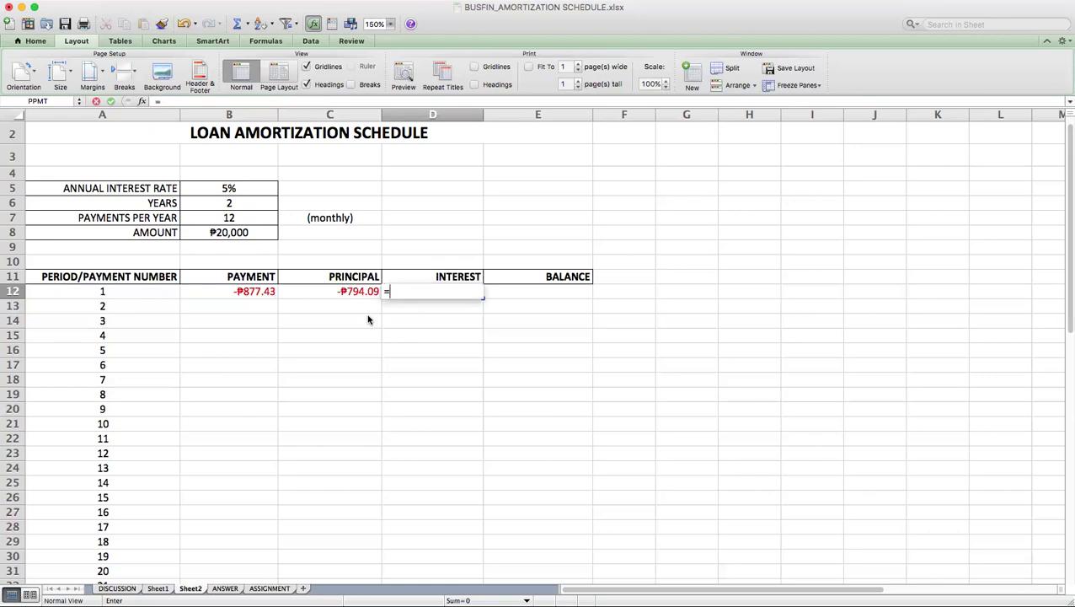
type("I")
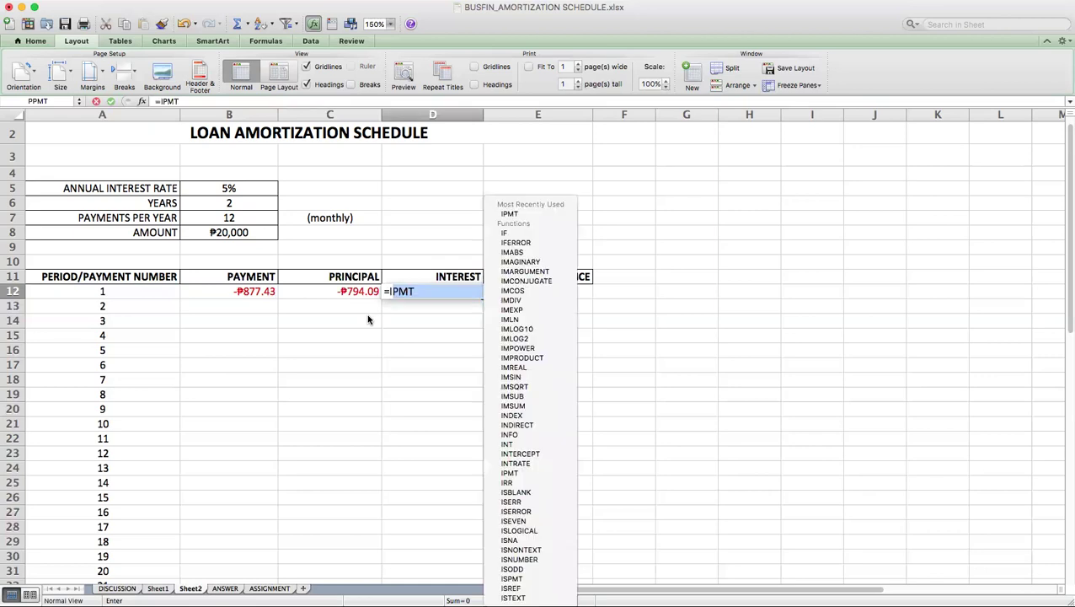
type("PMT")
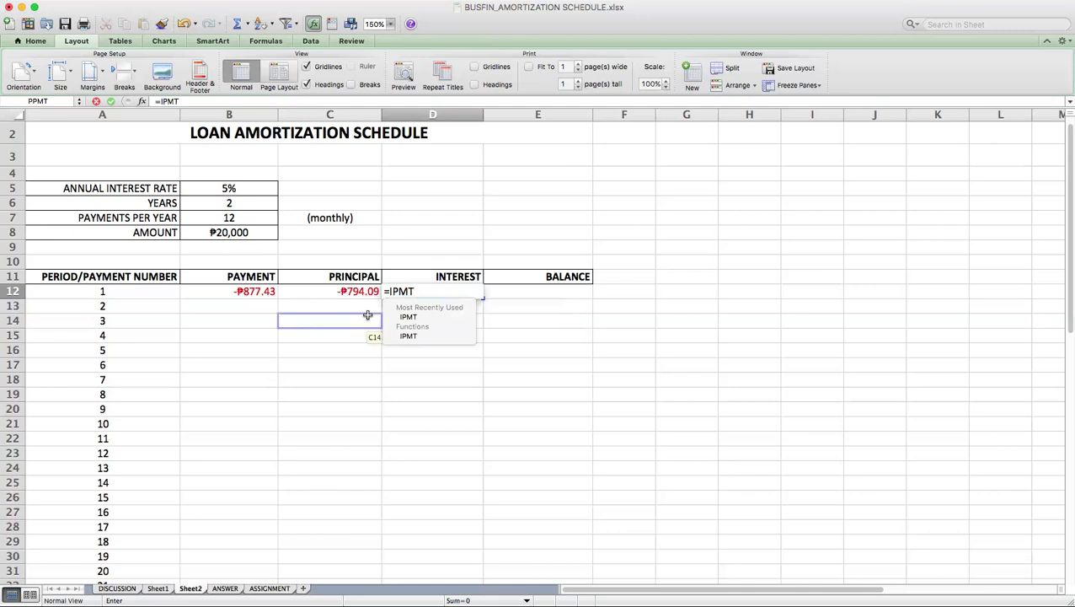
type("(")
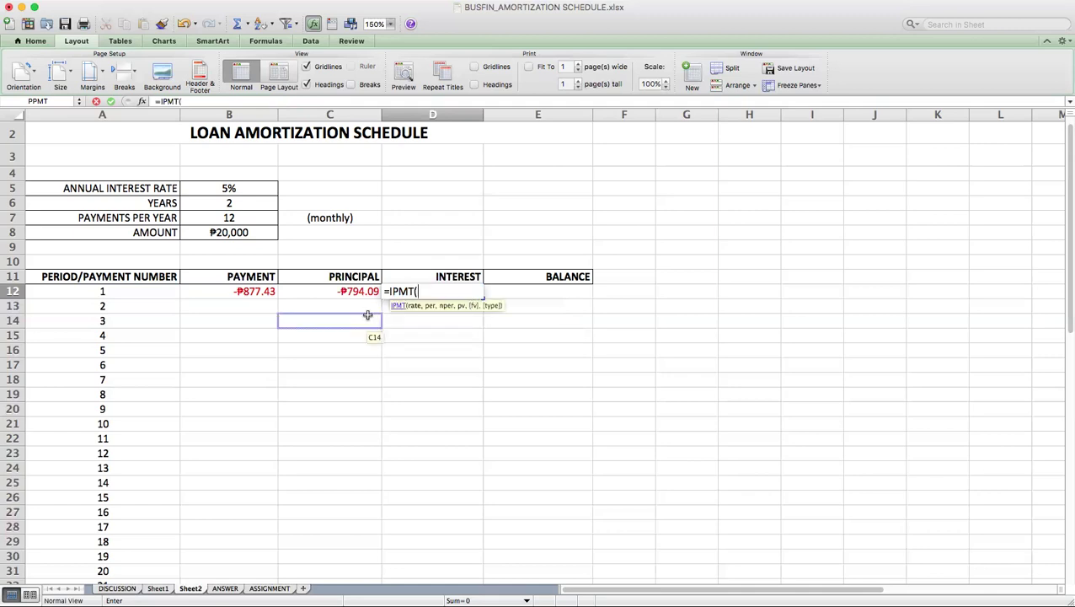
type(".05")
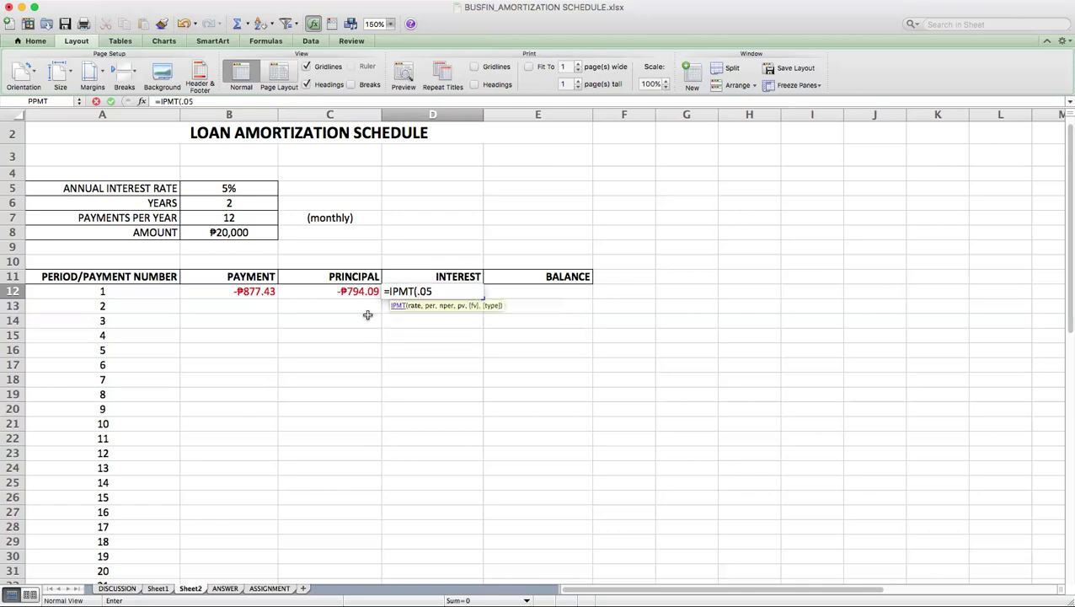
type("/12,")
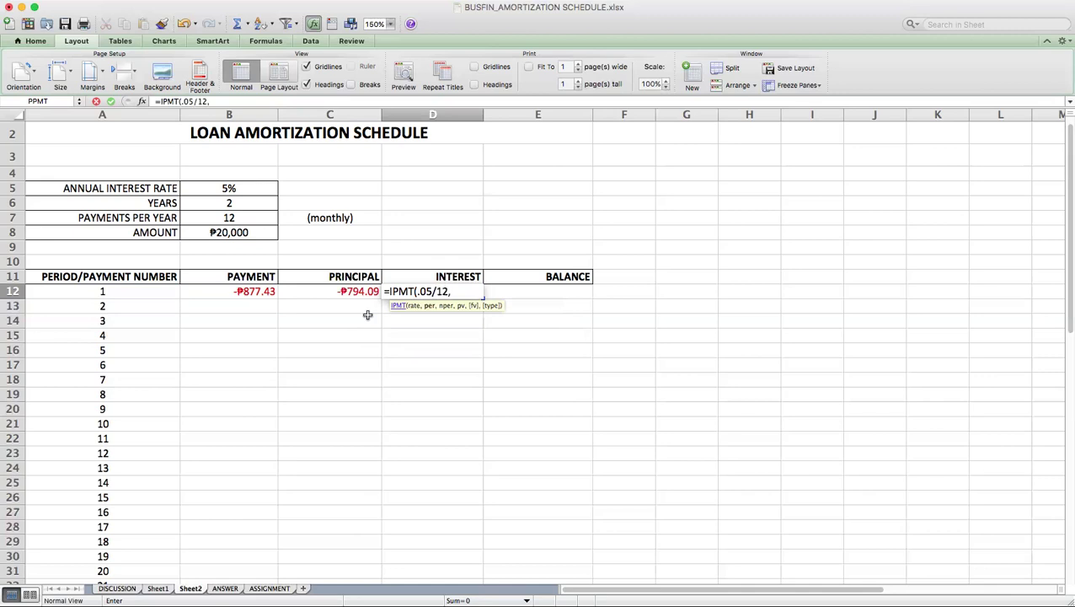
left_click(155, 287)
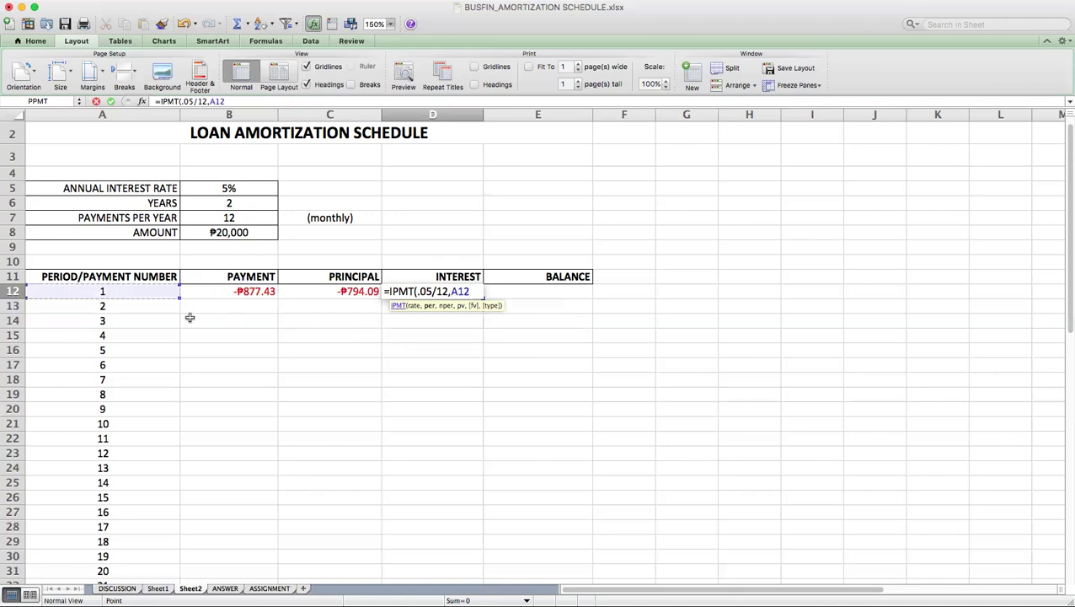
type(",2*12,")
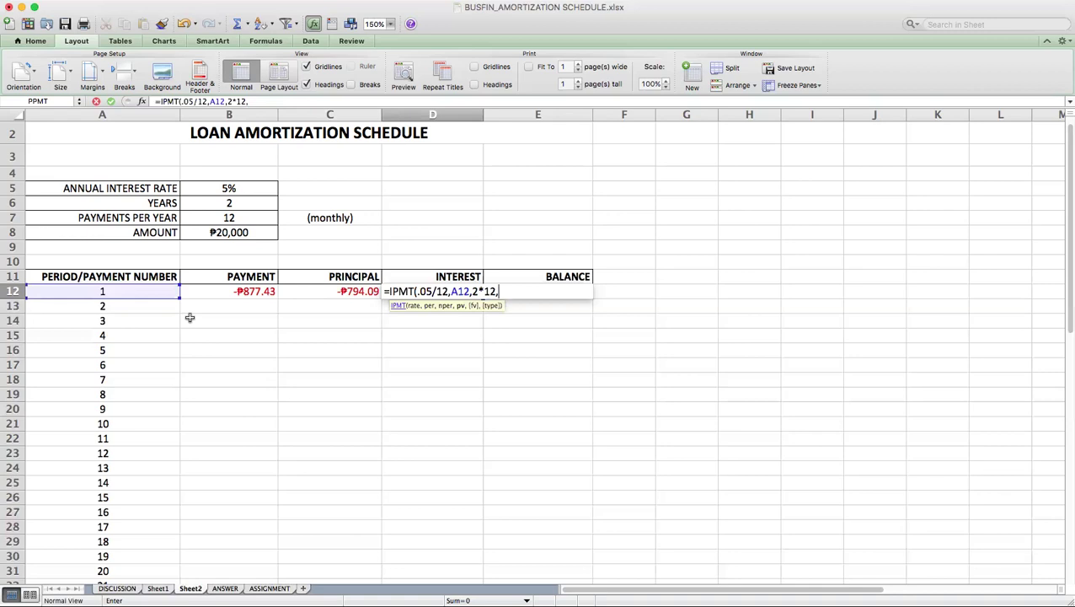
type("20000)")
key("Return")
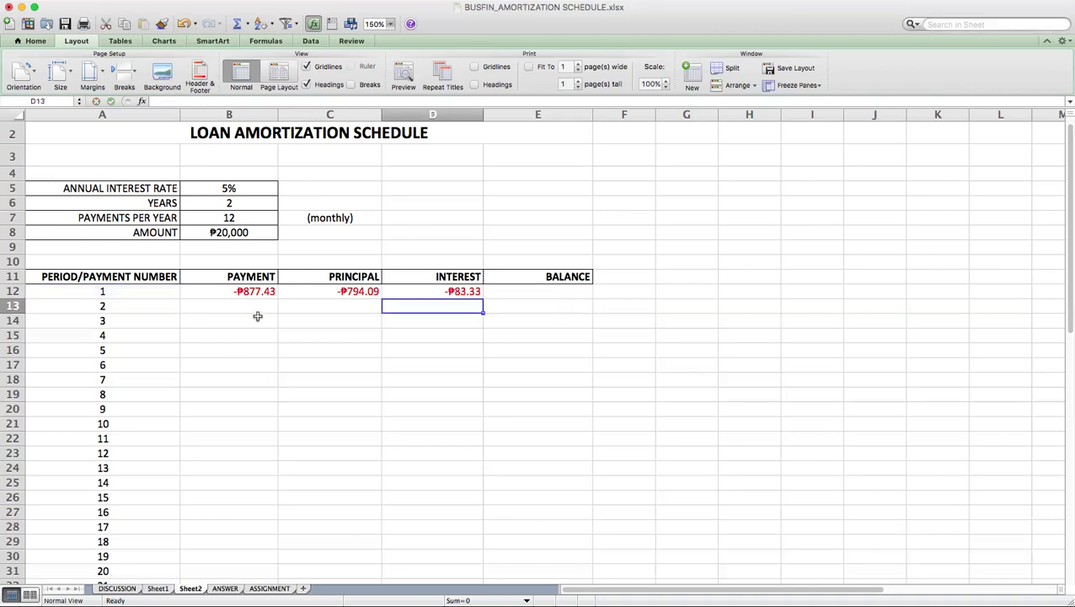
left_click(462, 292)
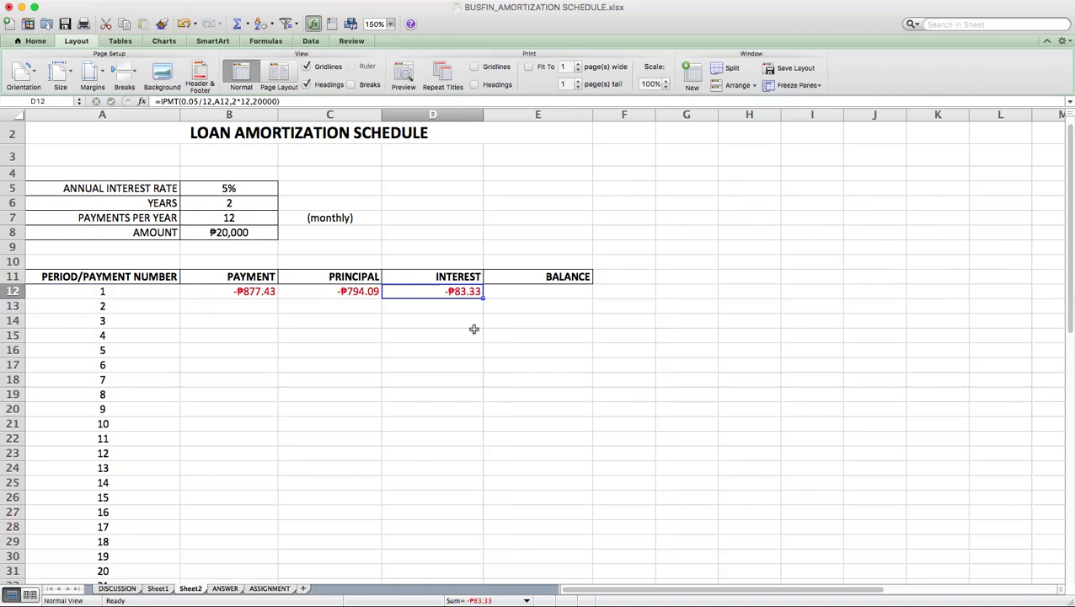
left_click(515, 294)
Enter a first balance formula in E12 combining 20000 with the principal in C12.
type("=")
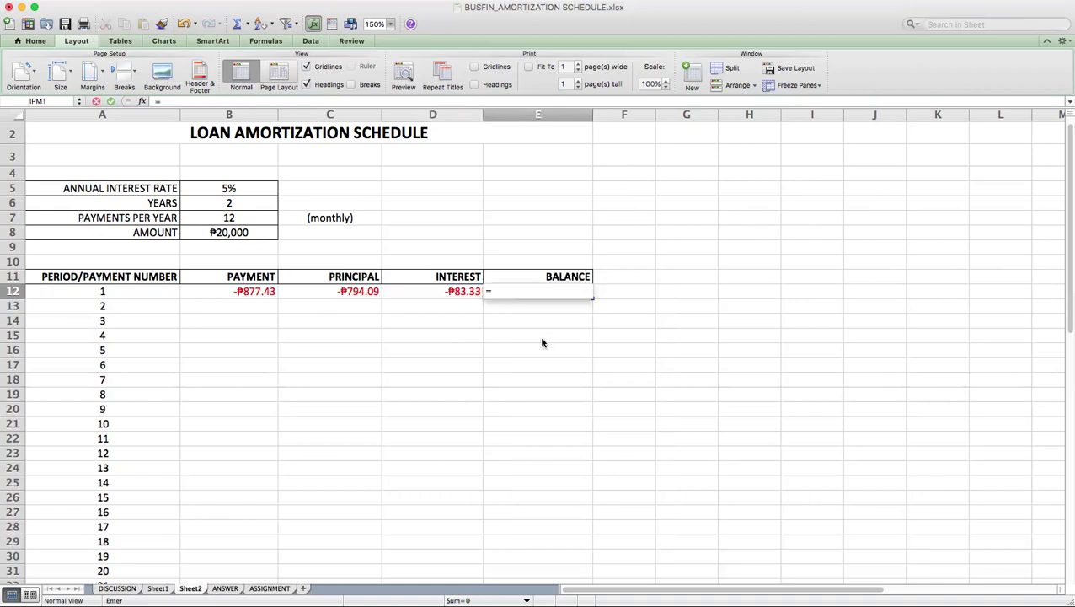
left_click(237, 234)
type("20000-")
left_click(353, 295)
key("Return")
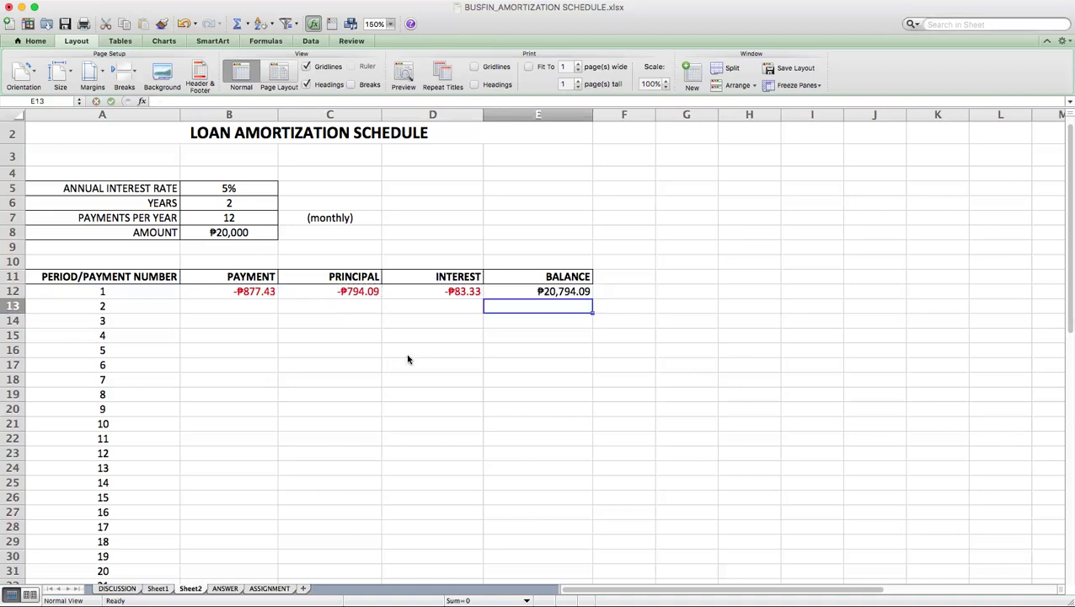
Correct E12 to =20000+C12 so the balance reads ₱19,205.91.
double_click(563, 291)
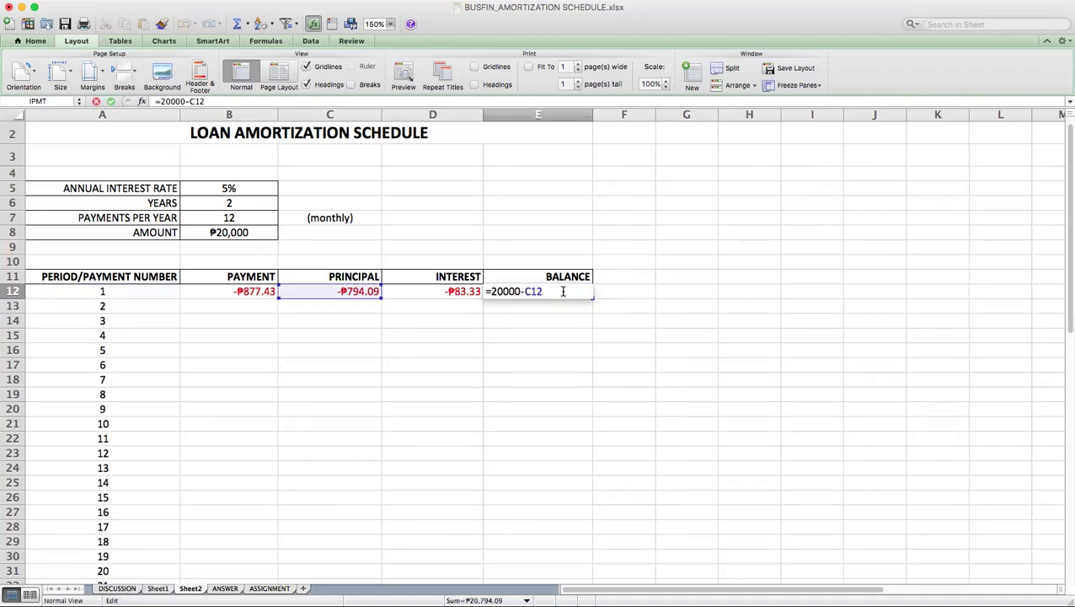
left_click(523, 291)
key("BackSpace")
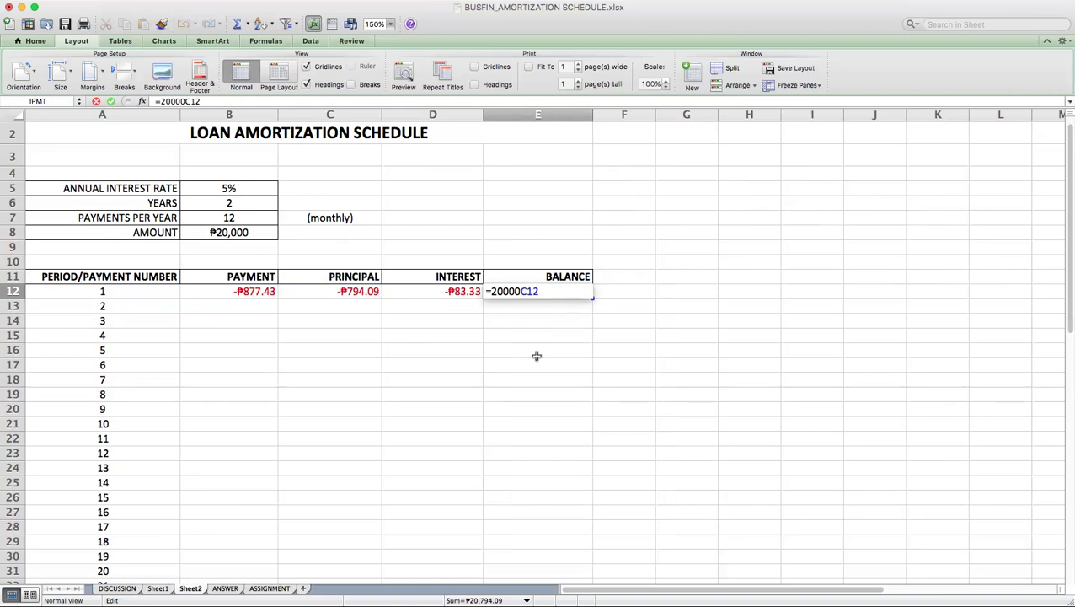
type("+")
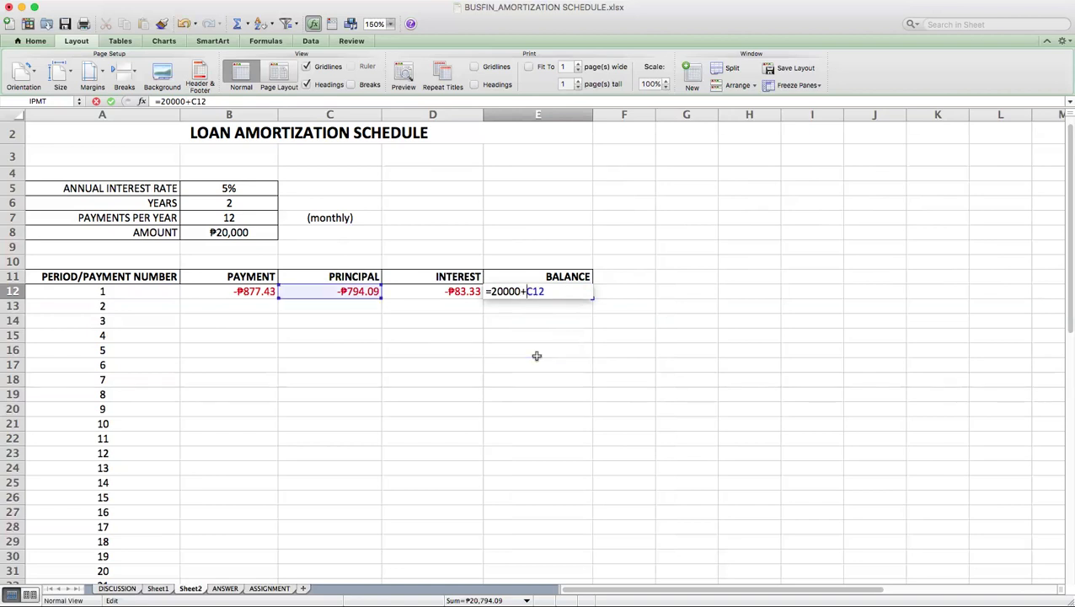
key("Return")
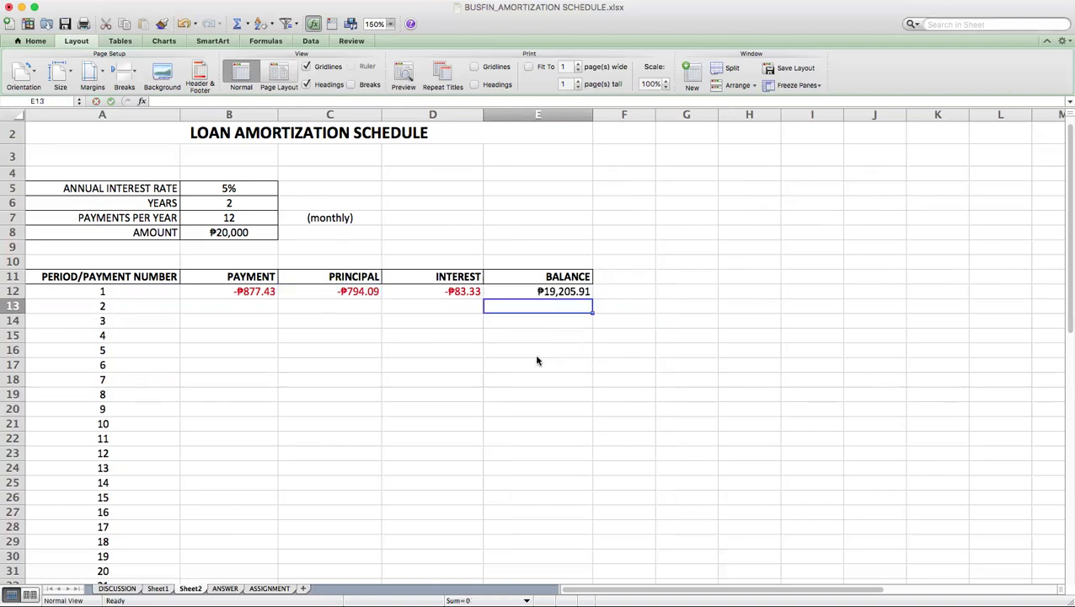
double_click(548, 293)
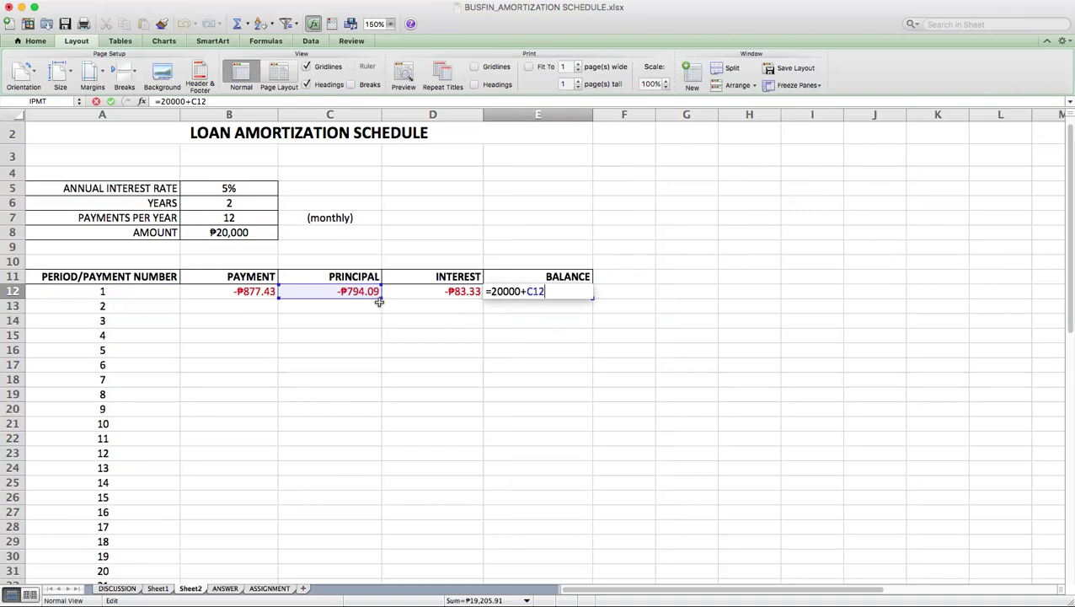
key("Return")
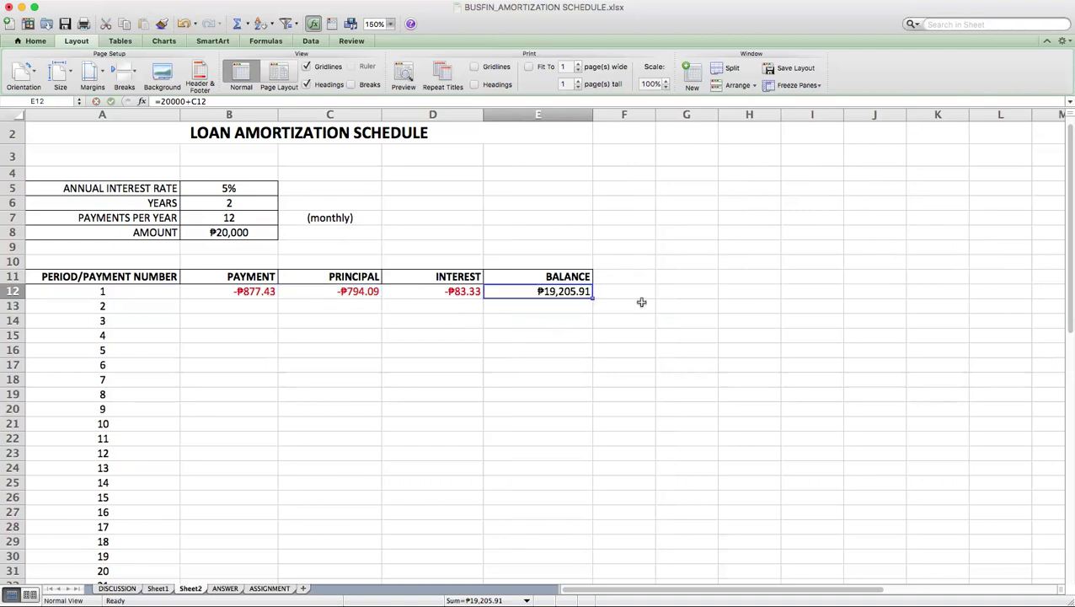
double_click(577, 291)
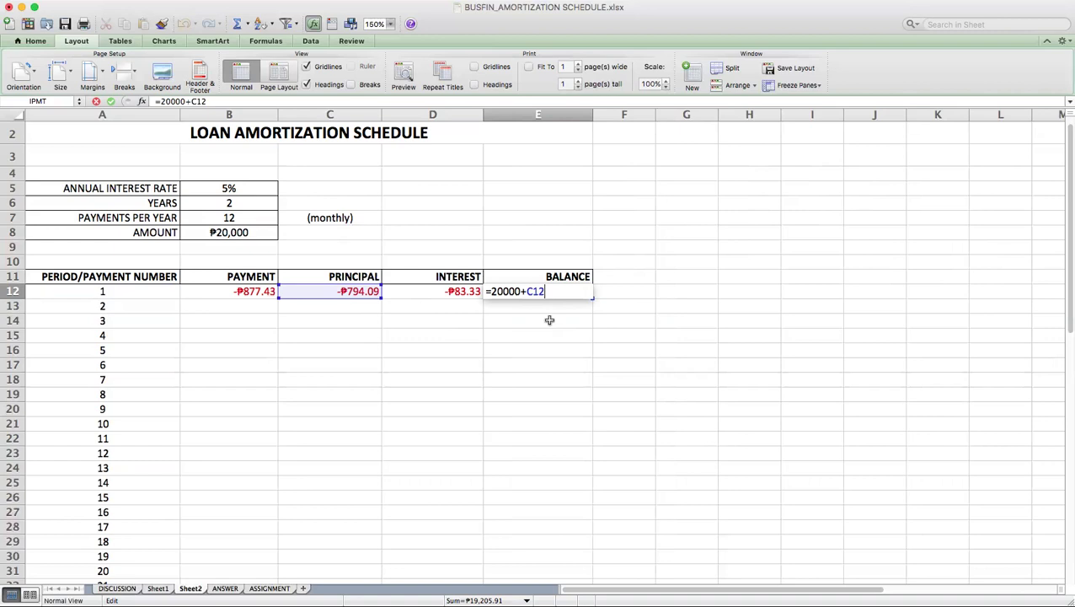
key("Escape")
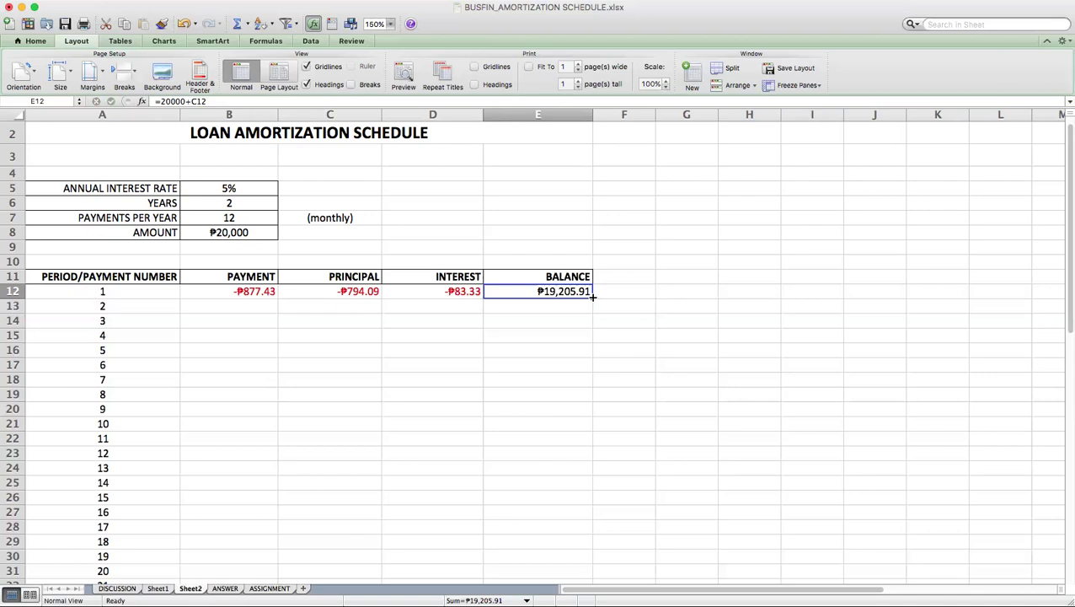
Copy payment, principal and interest into row 13 and set E13 to =E12+C13 (₱18,408.50).
left_click(263, 291)
left_click_drag(264, 291, 488, 316)
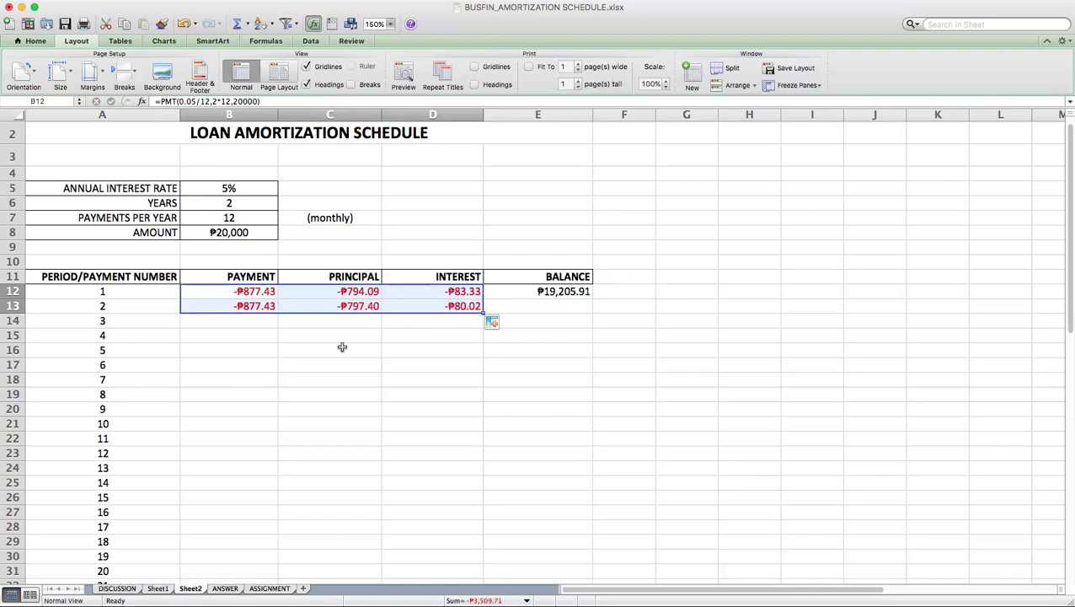
left_click(564, 305)
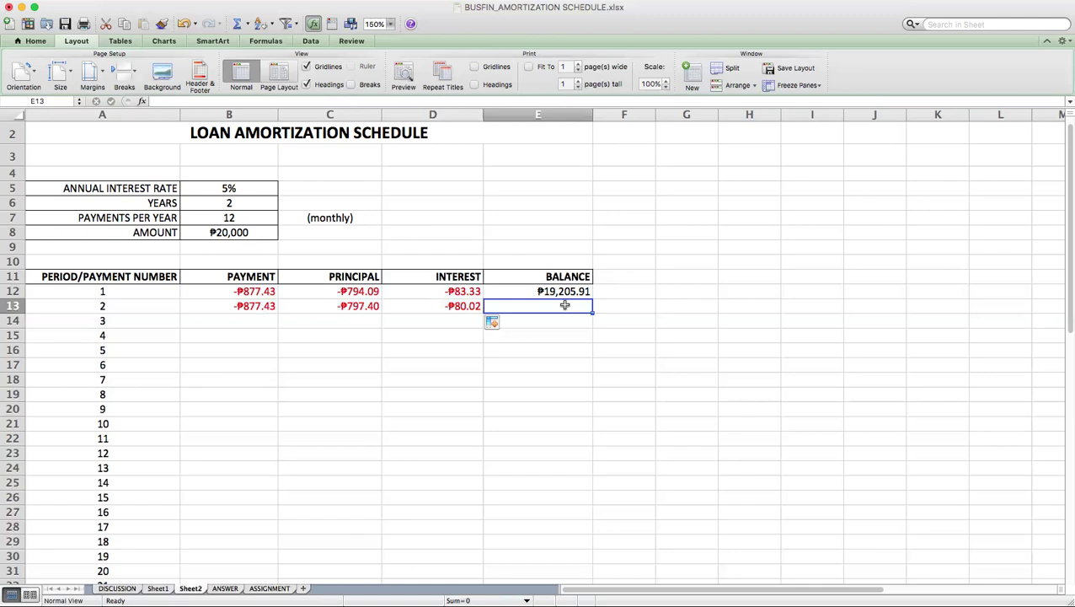
type("=")
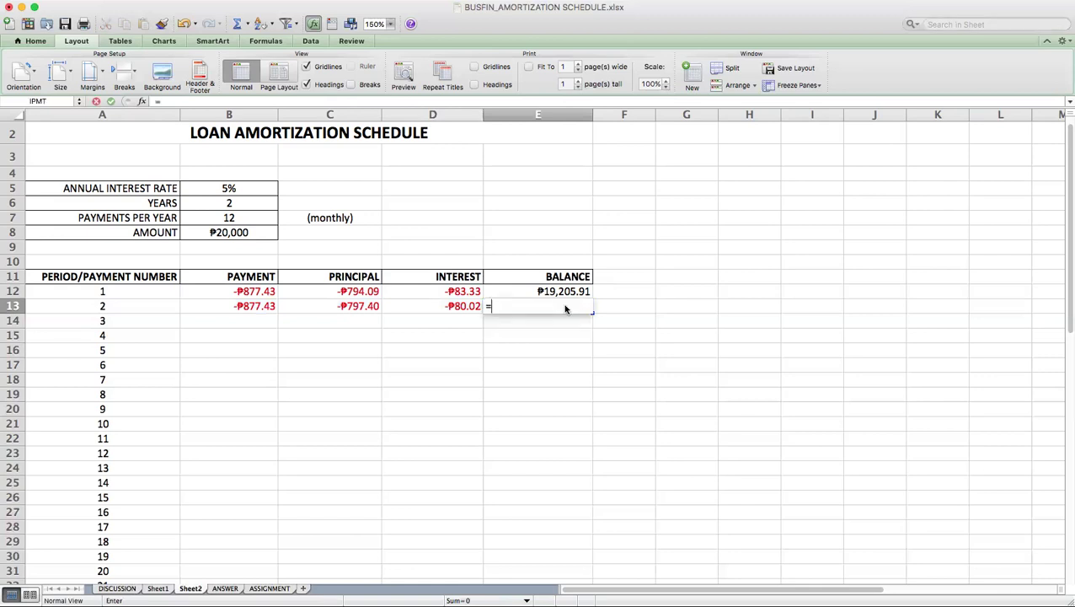
left_click(552, 292)
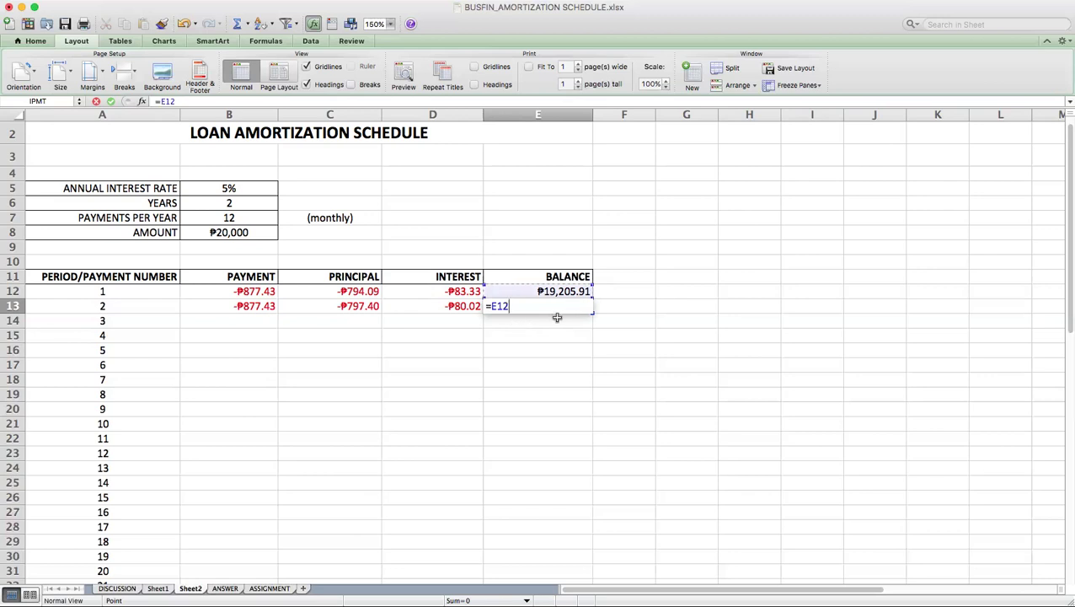
type("-")
left_click(370, 304)
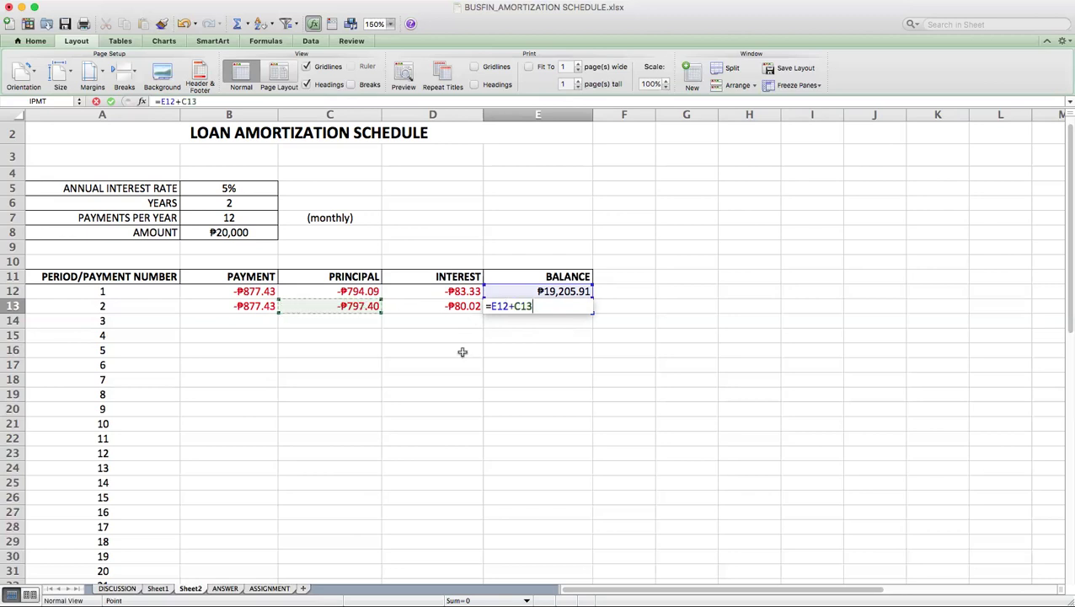
key("Return")
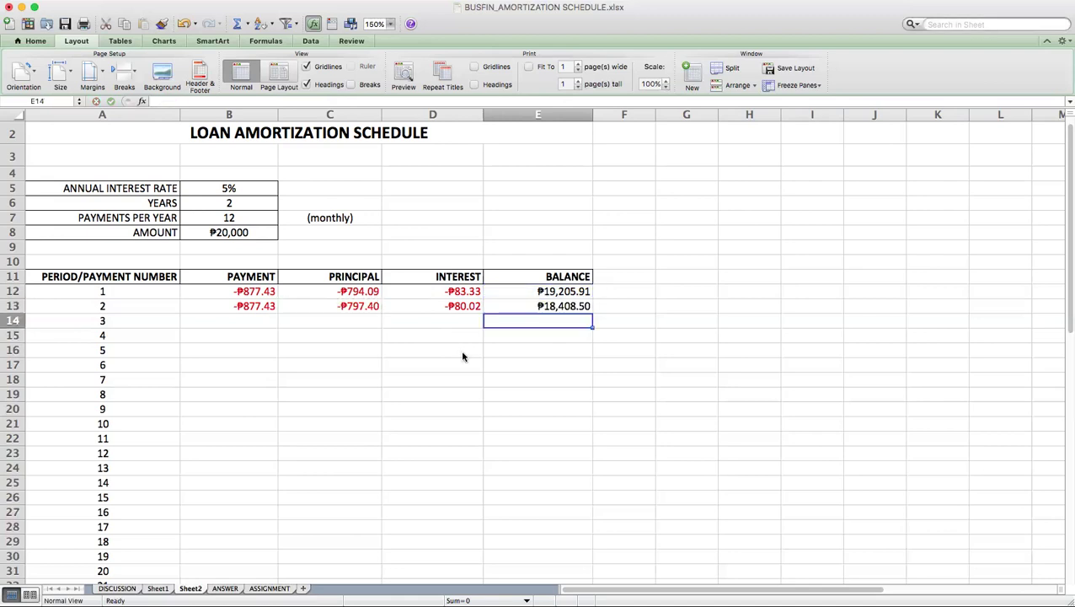
left_click(449, 352)
Fill B13:E13 down to row 35 so period 24's balance reaches -₱0.00.
left_click(244, 306)
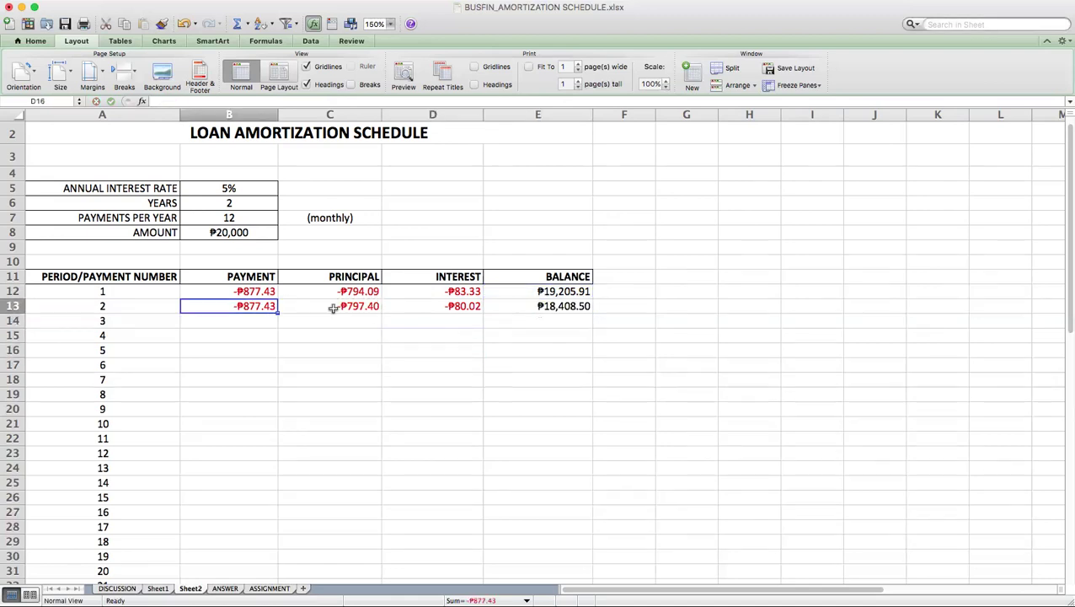
left_click_drag(334, 309, 549, 306)
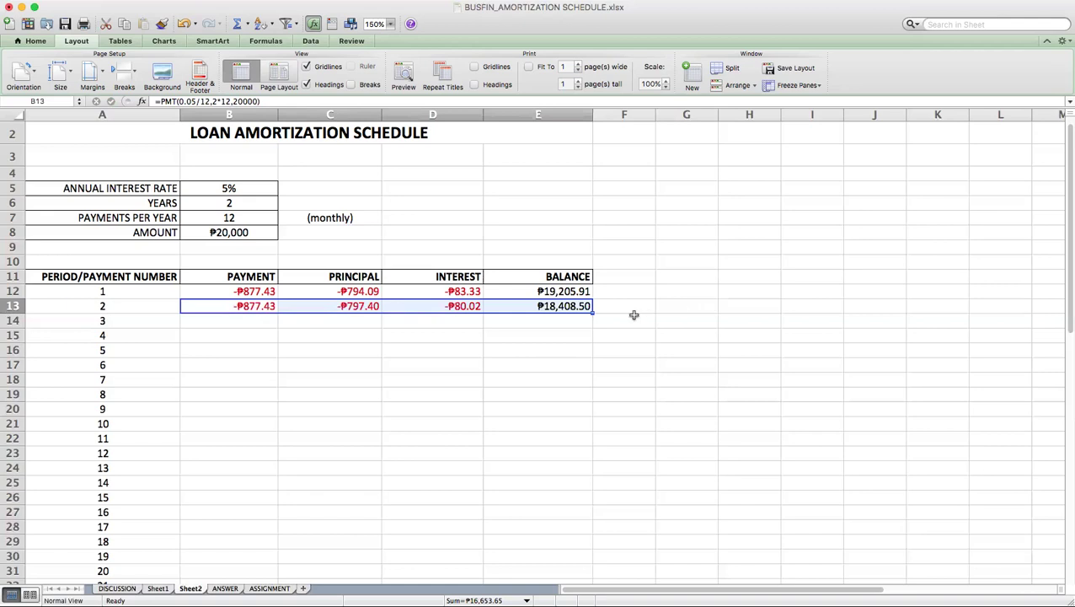
left_click_drag(593, 314, 592, 561)
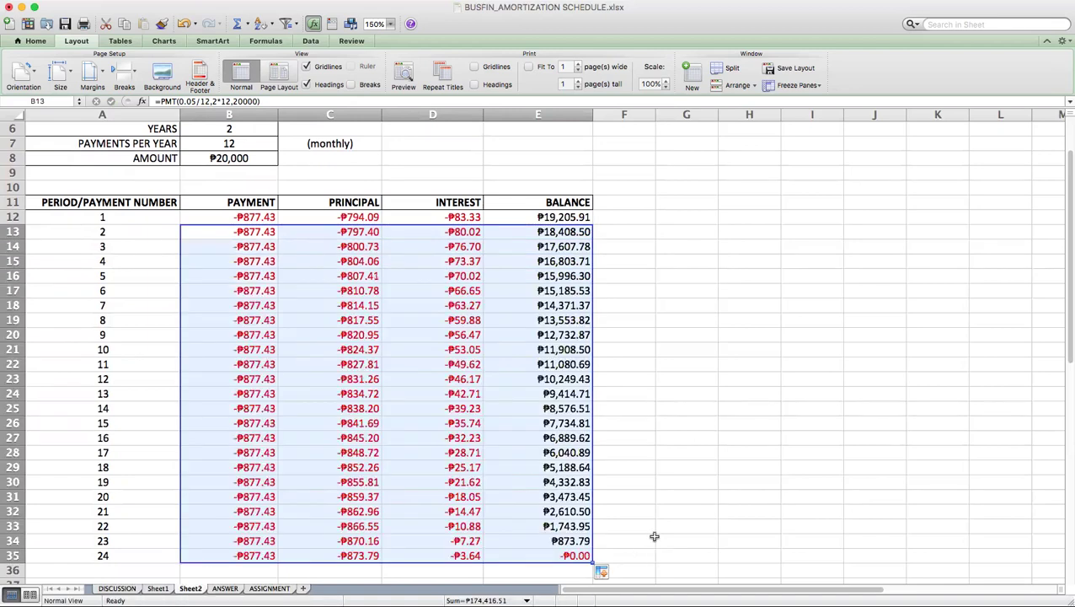
left_click(632, 496)
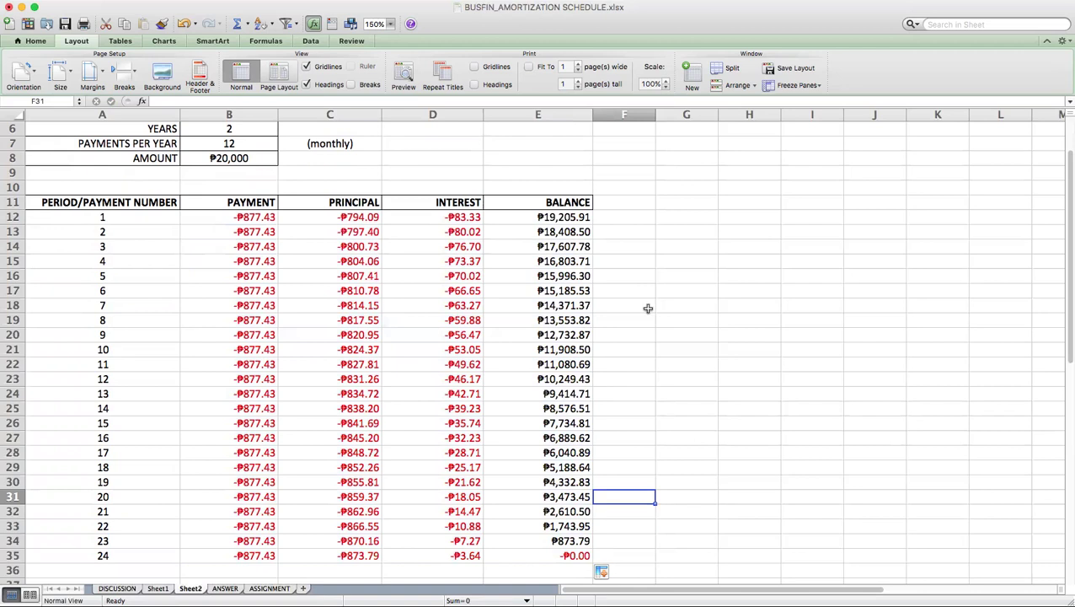
left_click(558, 556)
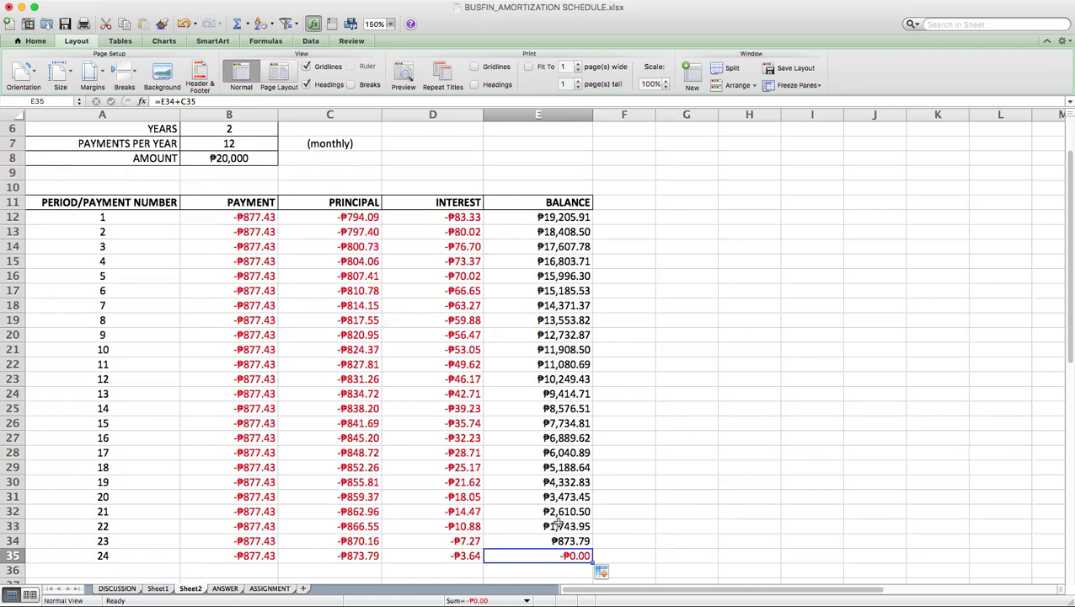
scroll(617, 514, "up", 1)
scroll(617, 513, "up", 4)
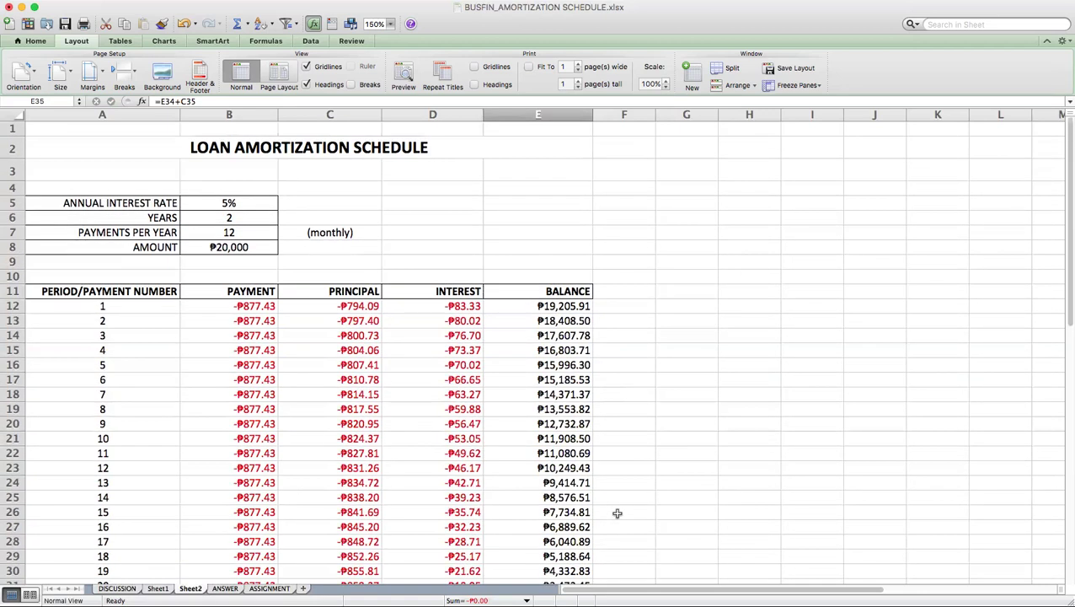
scroll(617, 513, "down", 2)
scroll(617, 513, "down", 3)
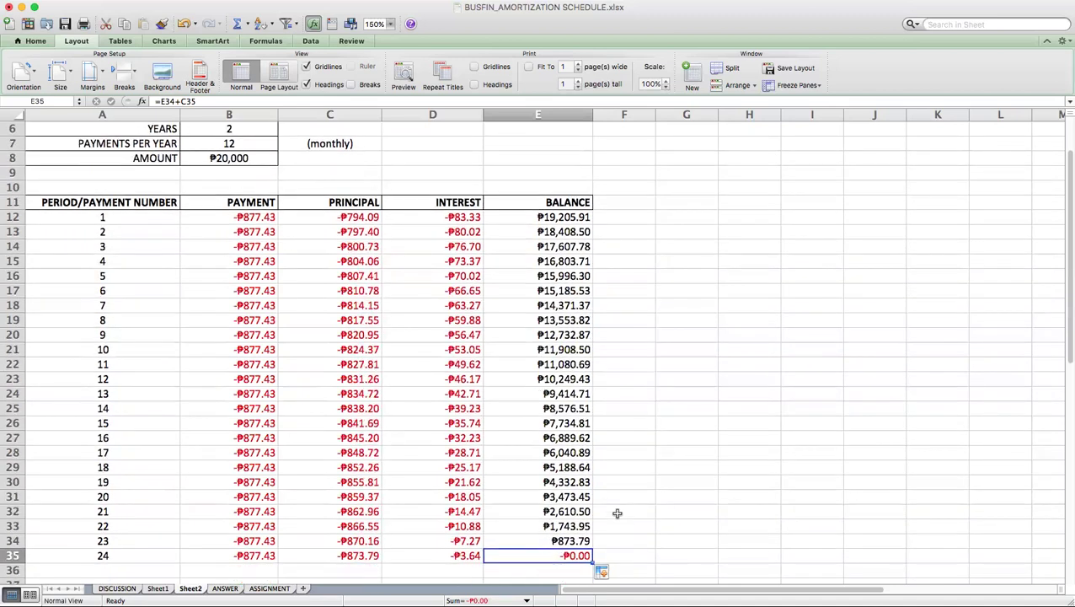